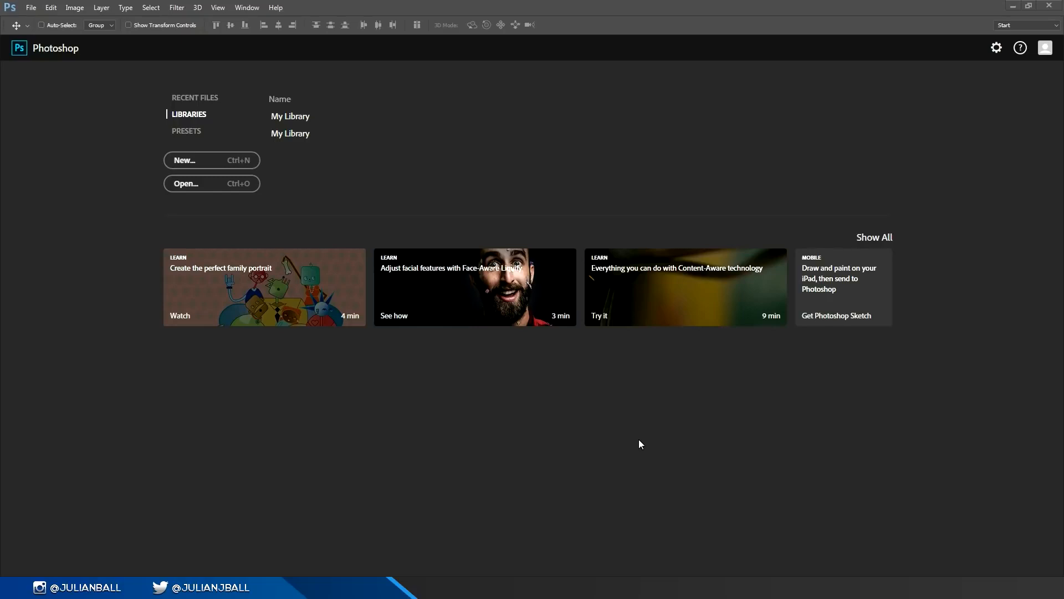
Step: Create a 2000 x 2000 px white RGB document at 300 pixels/inch and convert its background into the regular layer Layer 0
{"action": "key", "text": "ctrl+n"}
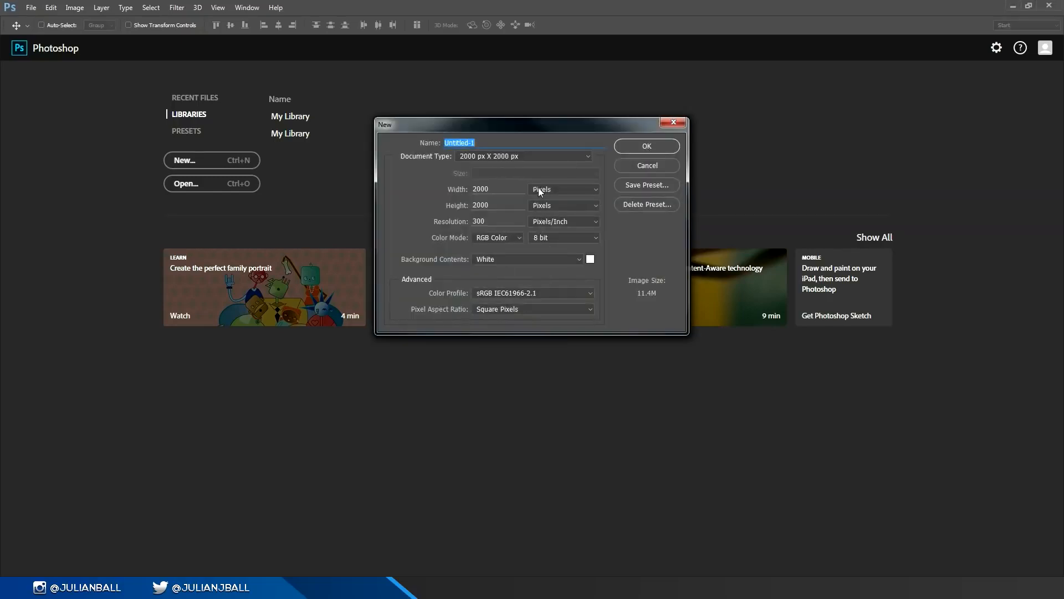
{"action": "left_click", "coordinate": [630, 144]}
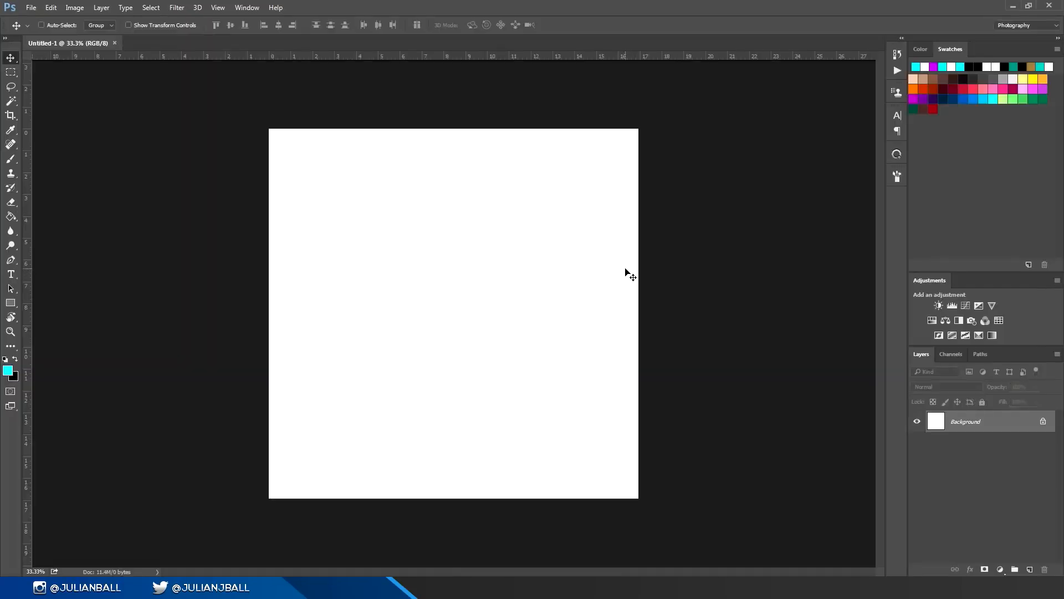
{"action": "double_click", "coordinate": [1013, 421]}
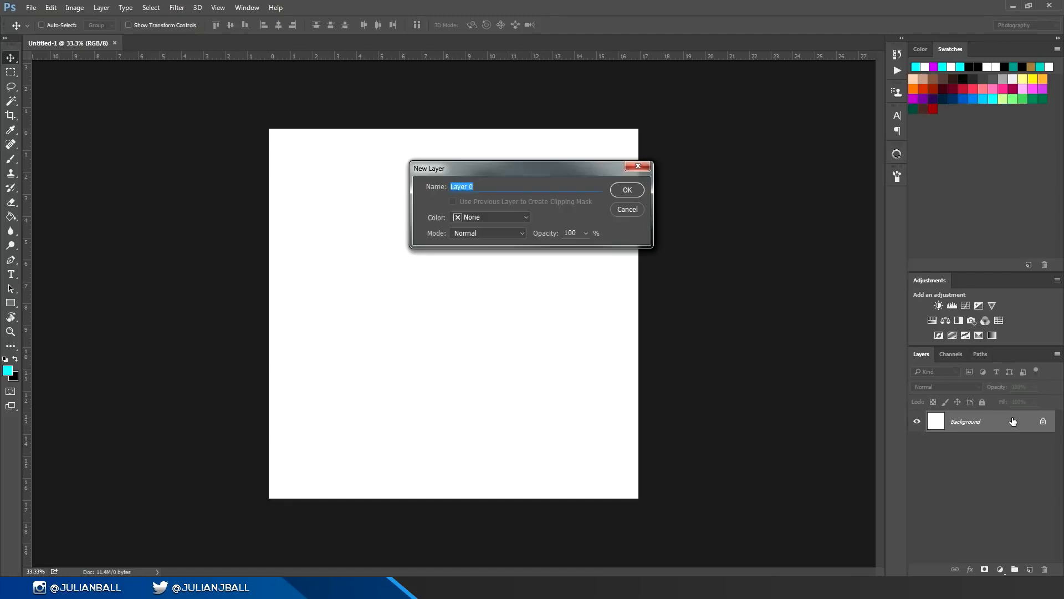
{"action": "left_click", "coordinate": [628, 190]}
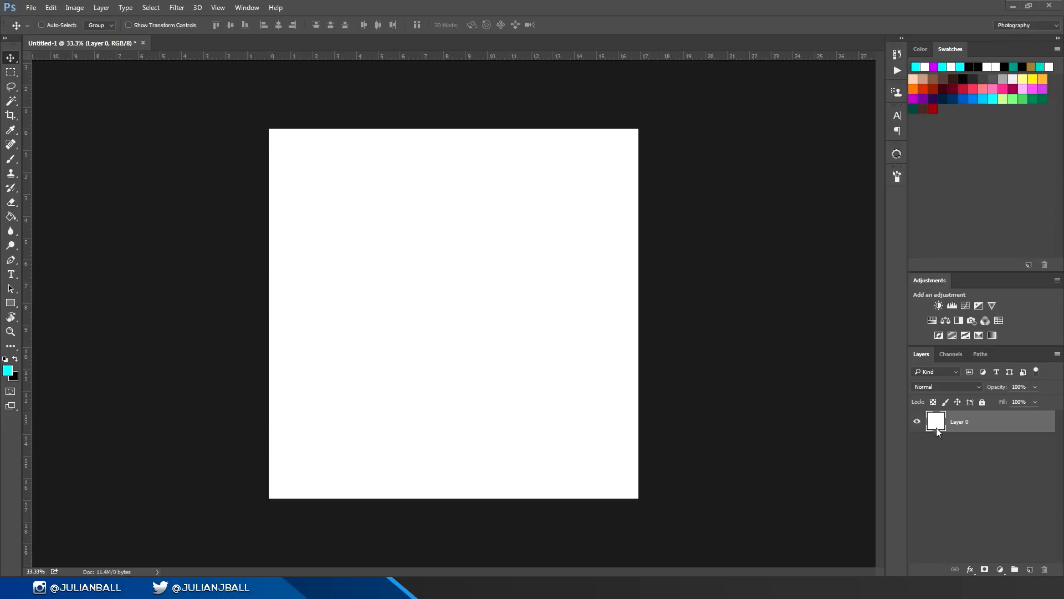
Step: Duplicate Layer 0 three times and step back through the history to undo all three copies
{"action": "key", "text": "ctrl+j"}
{"action": "key", "text": "ctrl+j"}
{"action": "key", "text": "ctrl+j"}
{"action": "key", "text": "ctrl+alt+z"}
{"action": "key", "text": "ctrl+alt+z"}
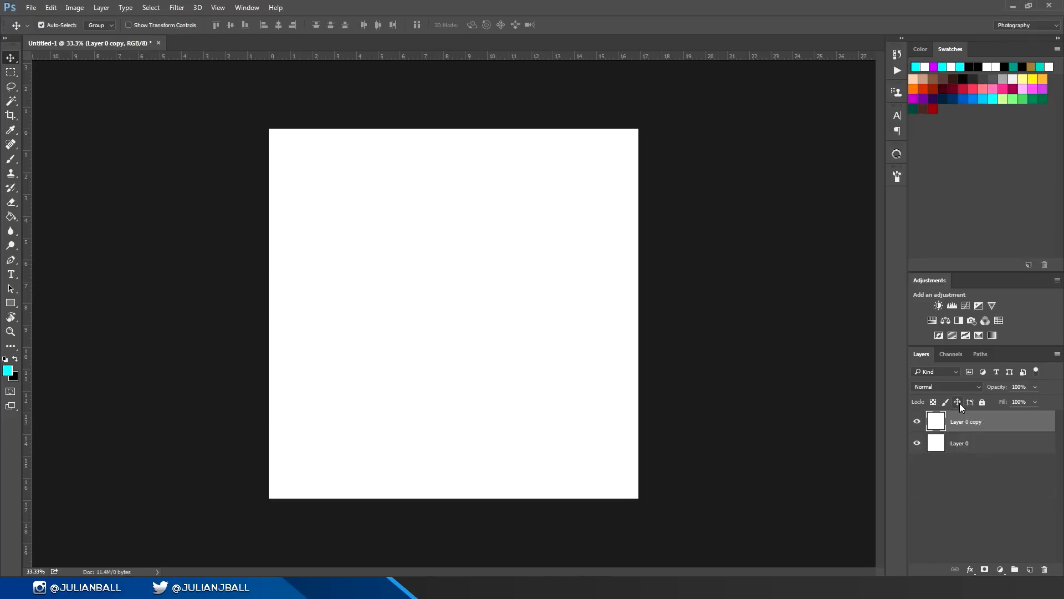
{"action": "key", "text": "ctrl+alt+z"}
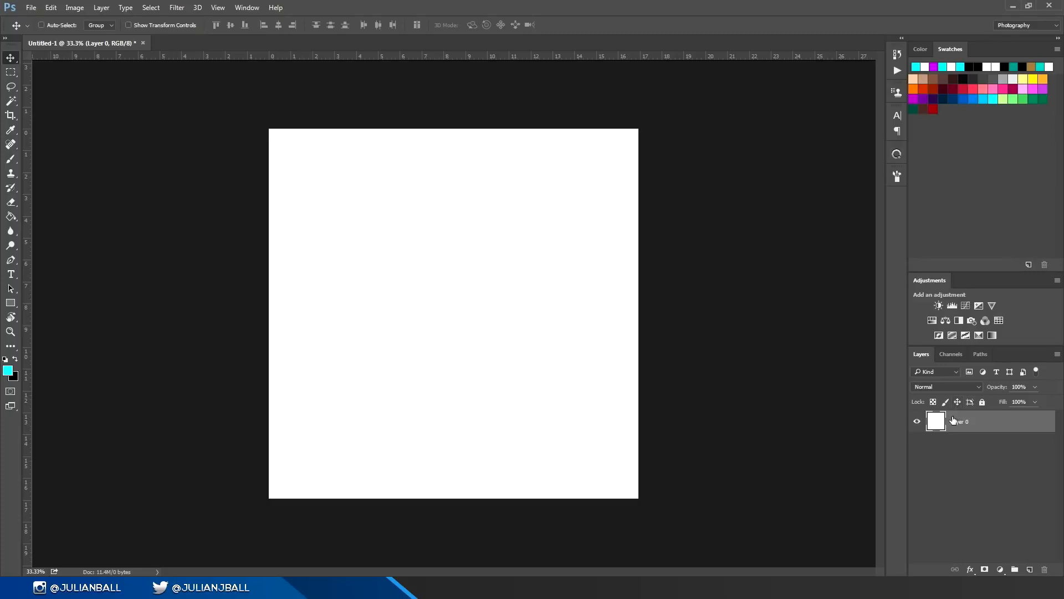
Step: Redo the three layer copies and merge all visible layers into one
{"action": "key", "text": "ctrl+shift+z"}
{"action": "key", "text": "ctrl+shift+z"}
{"action": "key", "text": "ctrl+shift+z"}
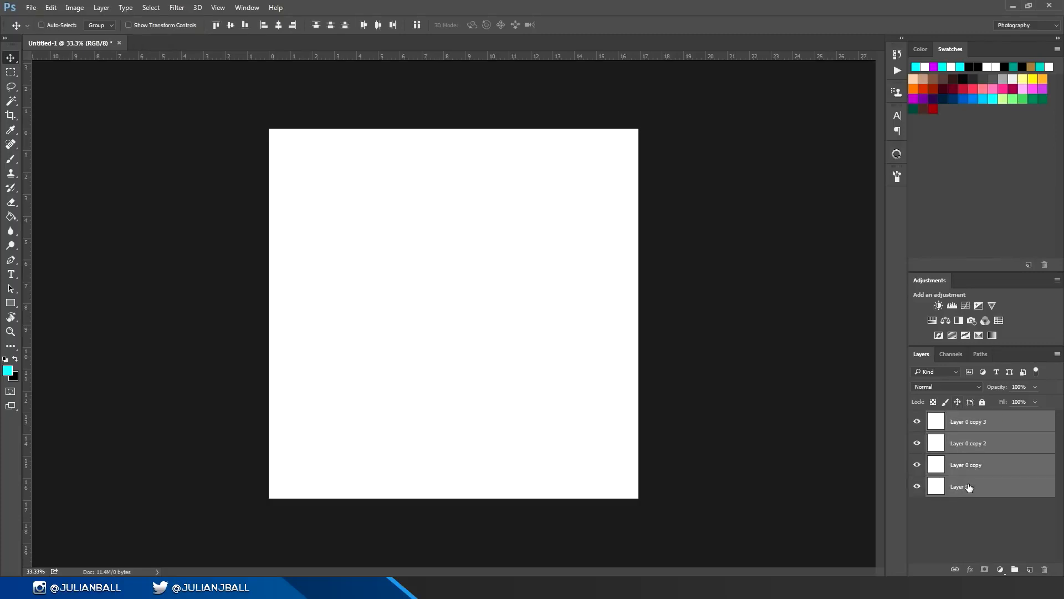
{"action": "key", "text": "ctrl+shift+e"}
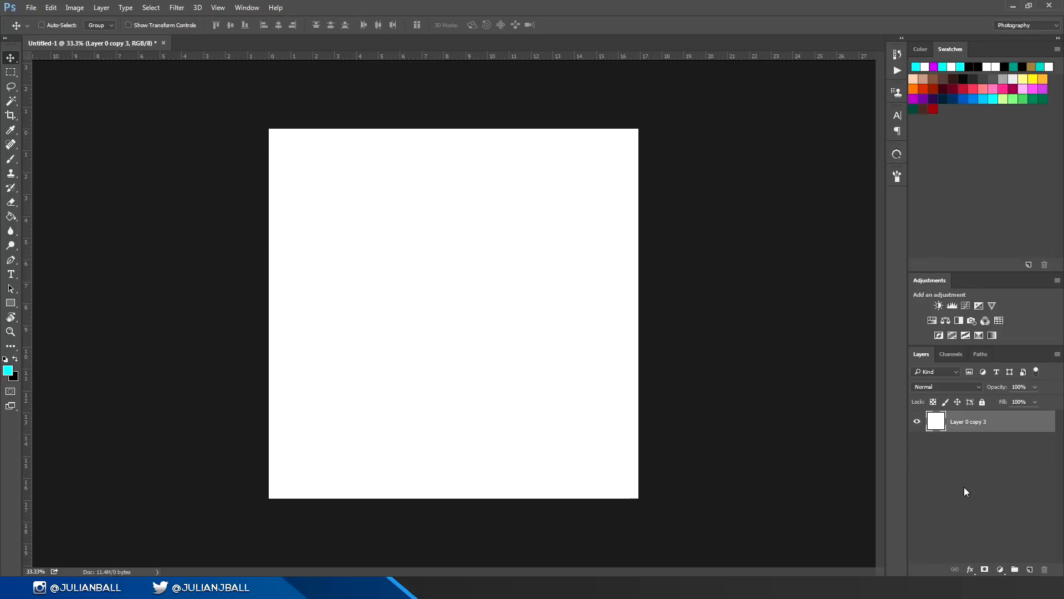
Step: Put the merged layer into a group, adding three duplicates of it inside, and merge the group into a single layer
{"action": "key", "text": "ctrl+g"}
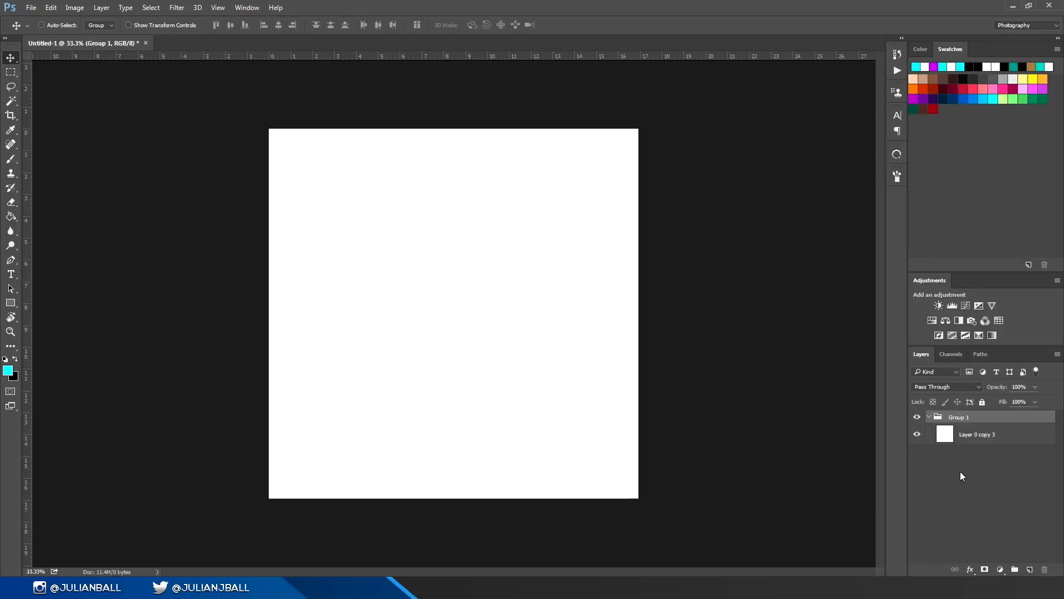
{"action": "left_click", "coordinate": [964, 436]}
{"action": "key", "text": "ctrl+j"}
{"action": "key", "text": "ctrl+j"}
{"action": "key", "text": "ctrl+j"}
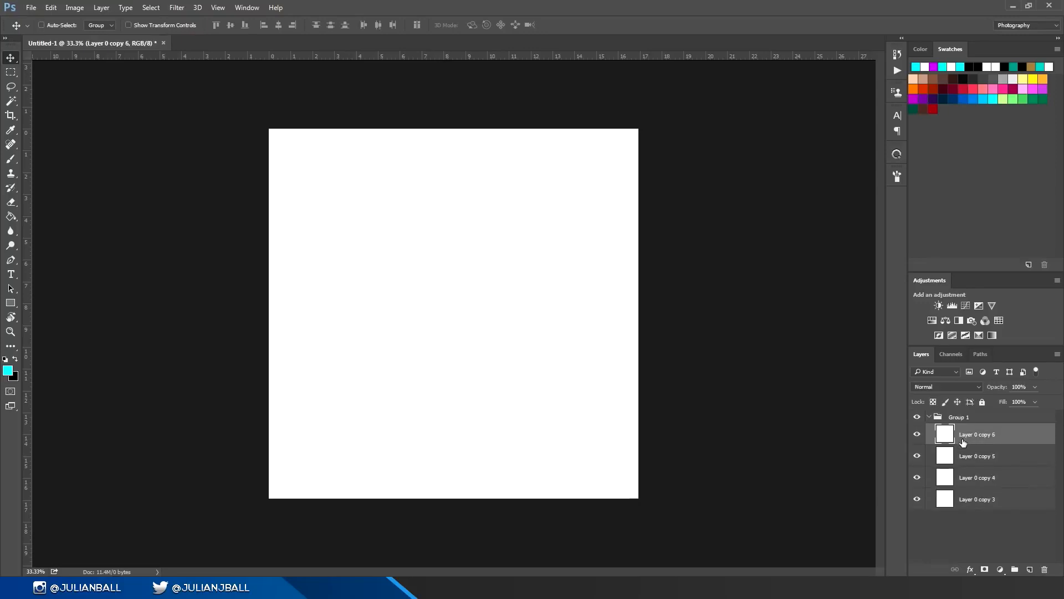
{"action": "left_click", "coordinate": [961, 420]}
{"action": "key", "text": "ctrl+e"}
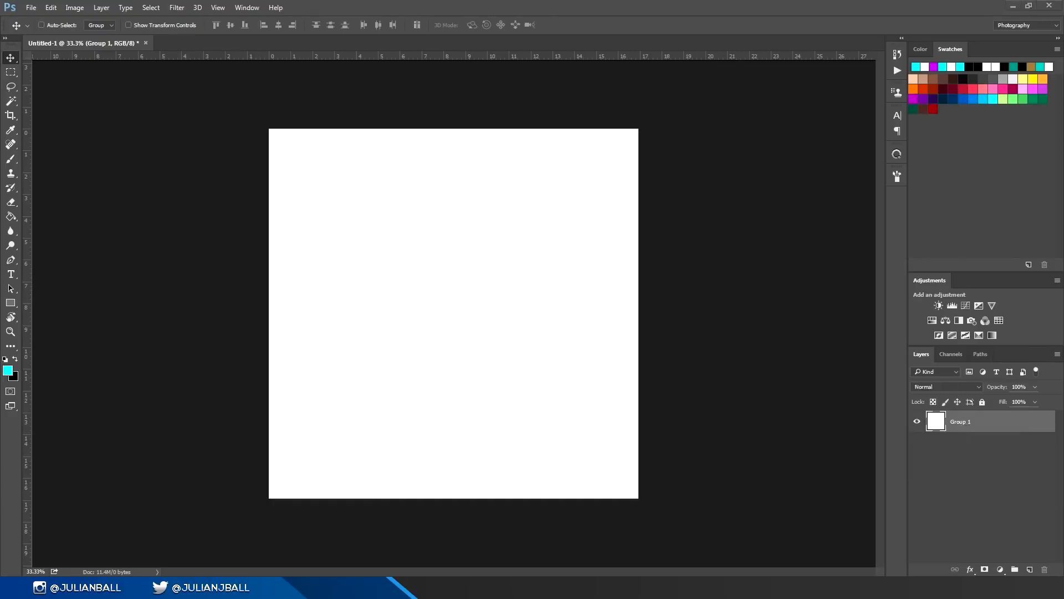
Step: Place the IMG_8447 sunset photo in the document and scale it proportionally from its center to about 47% to cover the canvas
{"action": "left_click_drag", "start_coordinate": [347, 350], "coordinate": [510, 374]}
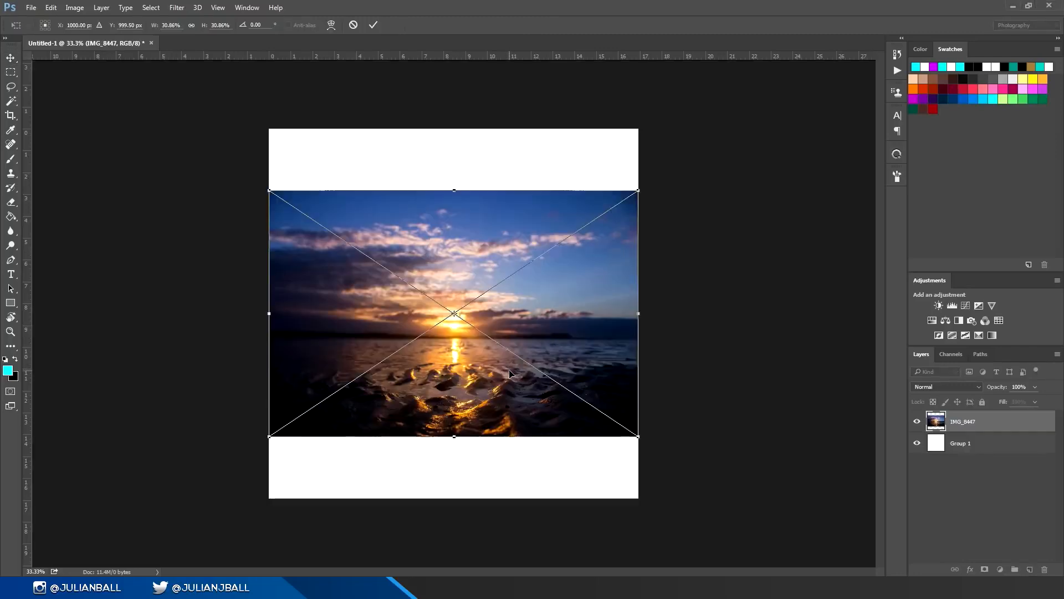
{"action": "left_click_drag", "start_coordinate": [638, 190], "coordinate": [807, 111]}
{"action": "key", "text": "ctrl+z"}
{"action": "left_click_drag", "start_coordinate": [638, 191], "coordinate": [741, 140]}
Step: Flip the placed photo horizontally, and flip it vertically and back again
{"action": "right_click", "coordinate": [580, 245]}
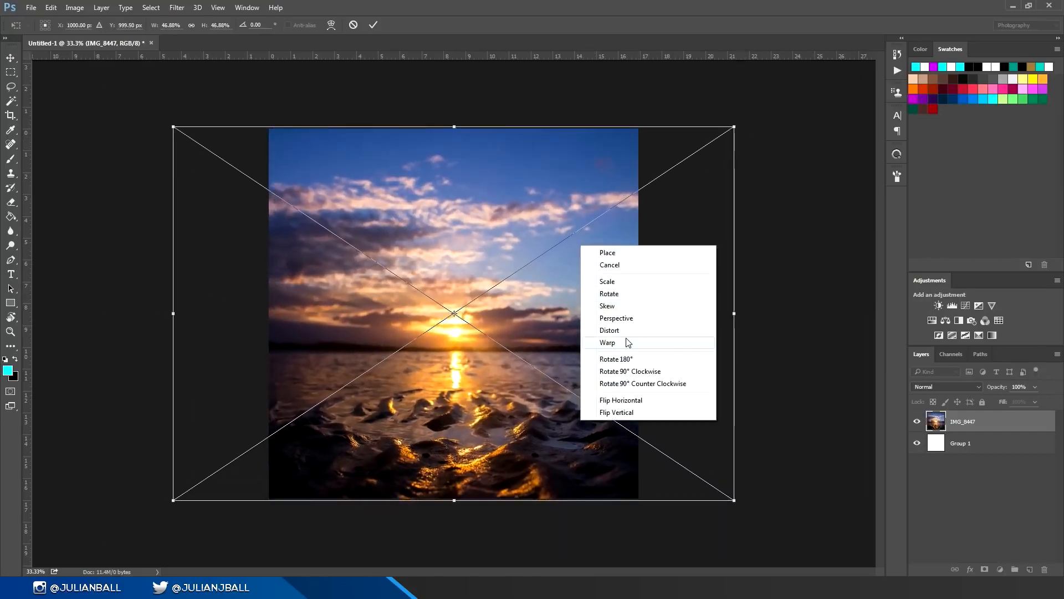
{"action": "left_click", "coordinate": [631, 400]}
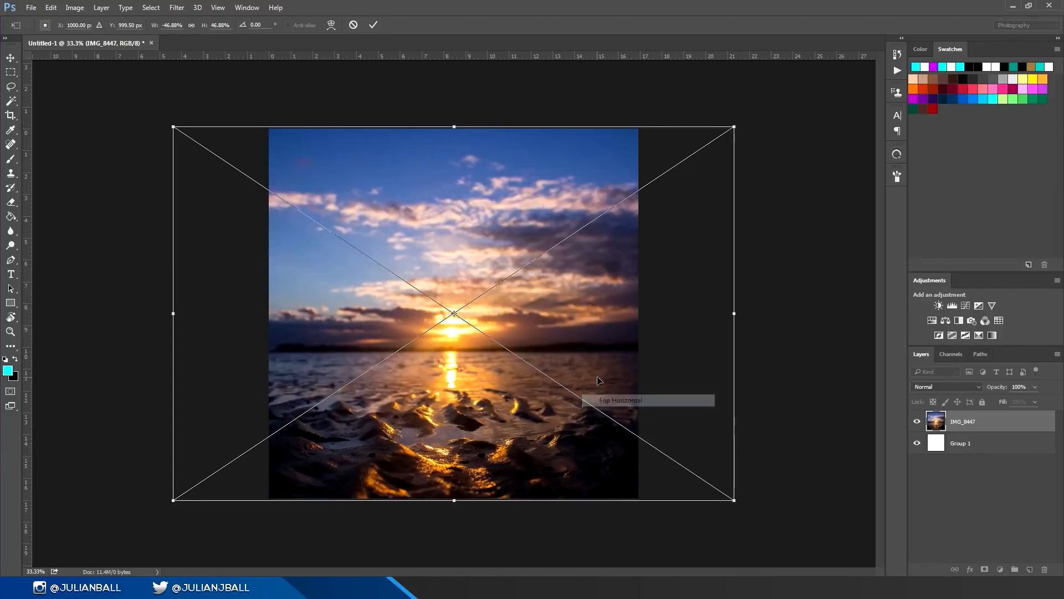
{"action": "right_click", "coordinate": [597, 377]}
{"action": "left_click", "coordinate": [617, 544]}
{"action": "right_click", "coordinate": [587, 414]}
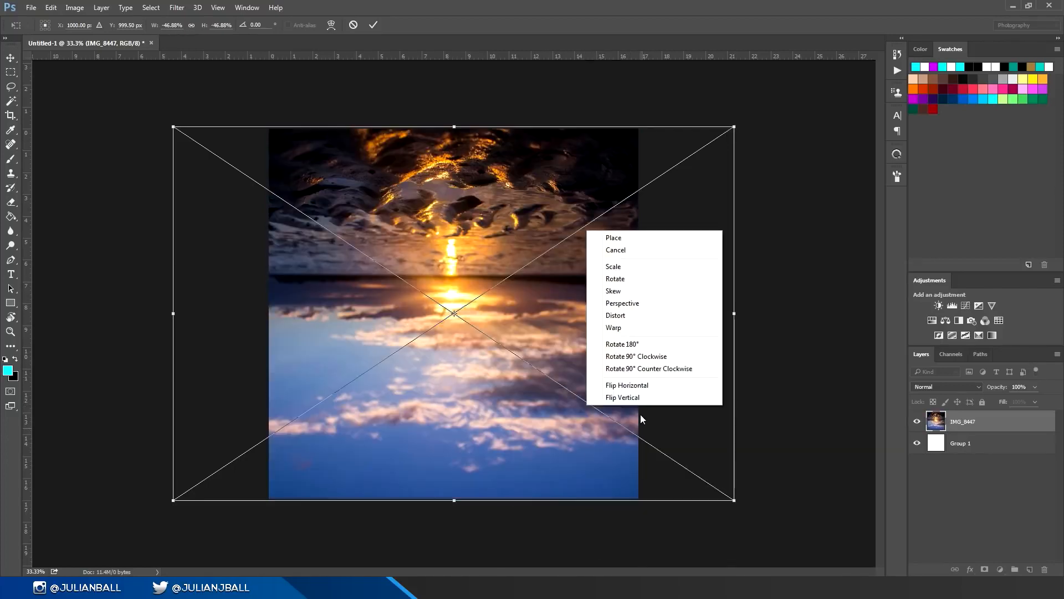
{"action": "left_click", "coordinate": [643, 397]}
Step: Try distorting the placed photo by one corner and widening its upper edge in perspective, and cancel the placement
{"action": "left_click_drag", "start_coordinate": [734, 127], "coordinate": [560, 158]}
{"action": "key", "text": "ctrl+z"}
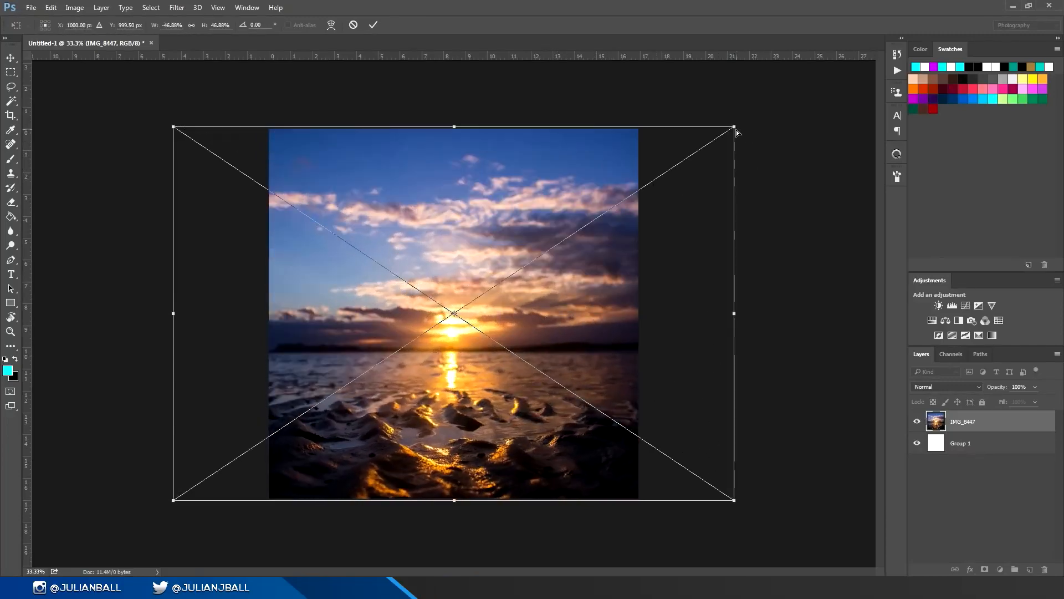
{"action": "left_click_drag", "start_coordinate": [735, 127], "coordinate": [791, 162]}
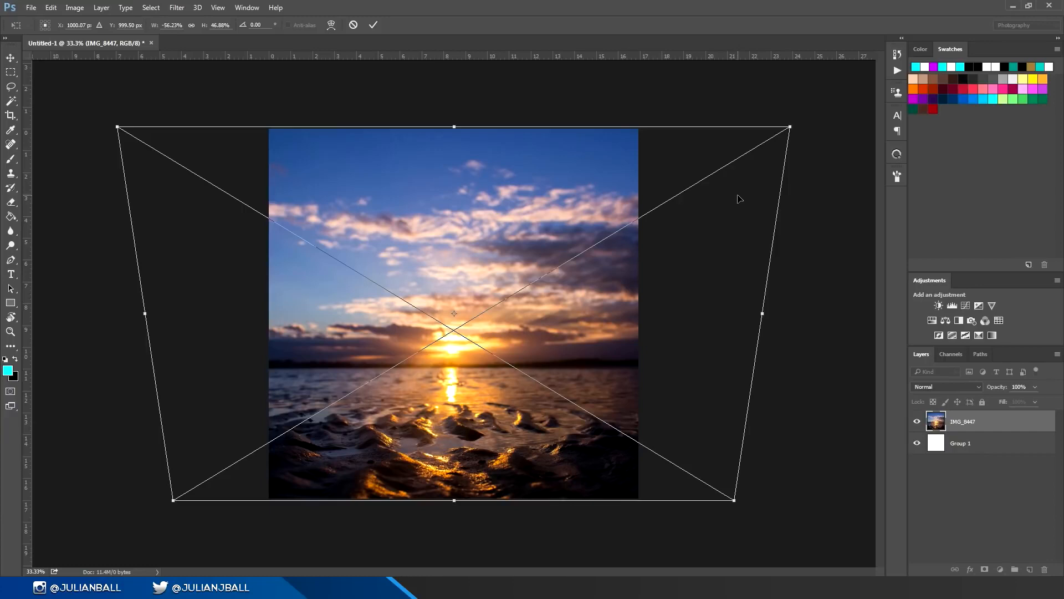
{"action": "key", "text": "Escape"}
Step: Place the IMG_8447 photo again, sized to cover the whole canvas, and rasterize its layer
{"action": "left_click_drag", "start_coordinate": [1012, 2], "coordinate": [755, 113]}
{"action": "key", "text": "Return"}
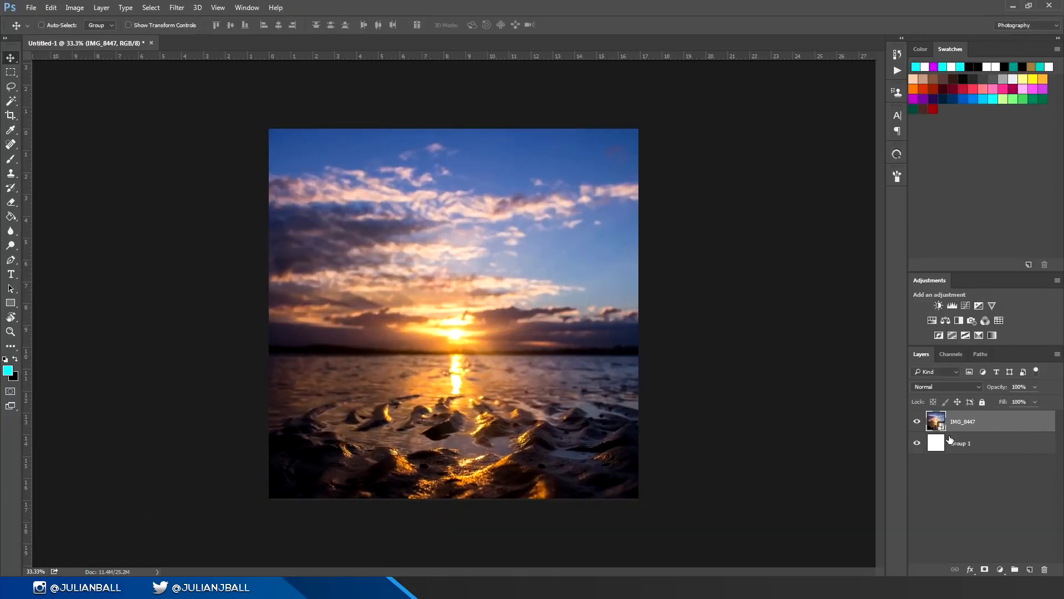
{"action": "right_click", "coordinate": [999, 419]}
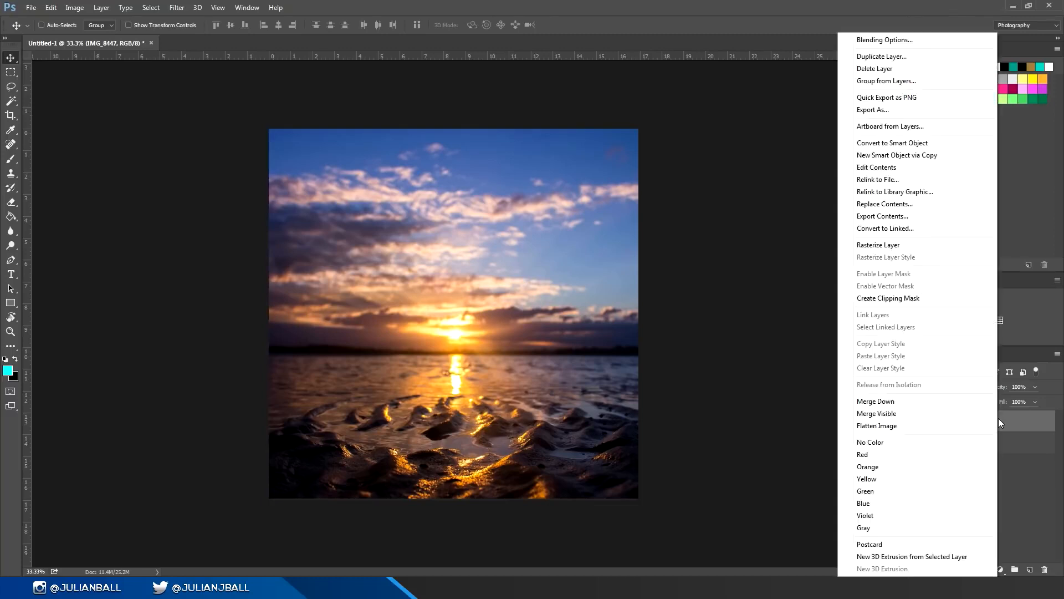
{"action": "left_click", "coordinate": [873, 245]}
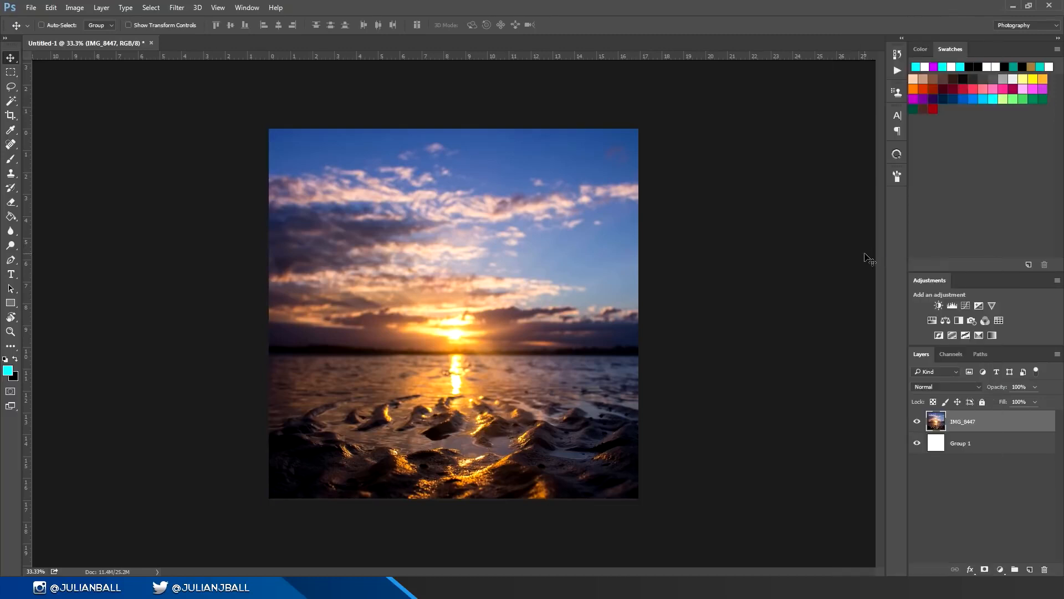
Step: Duplicate the rasterized photo layer and undo the copy
{"action": "key", "text": "ctrl+j"}
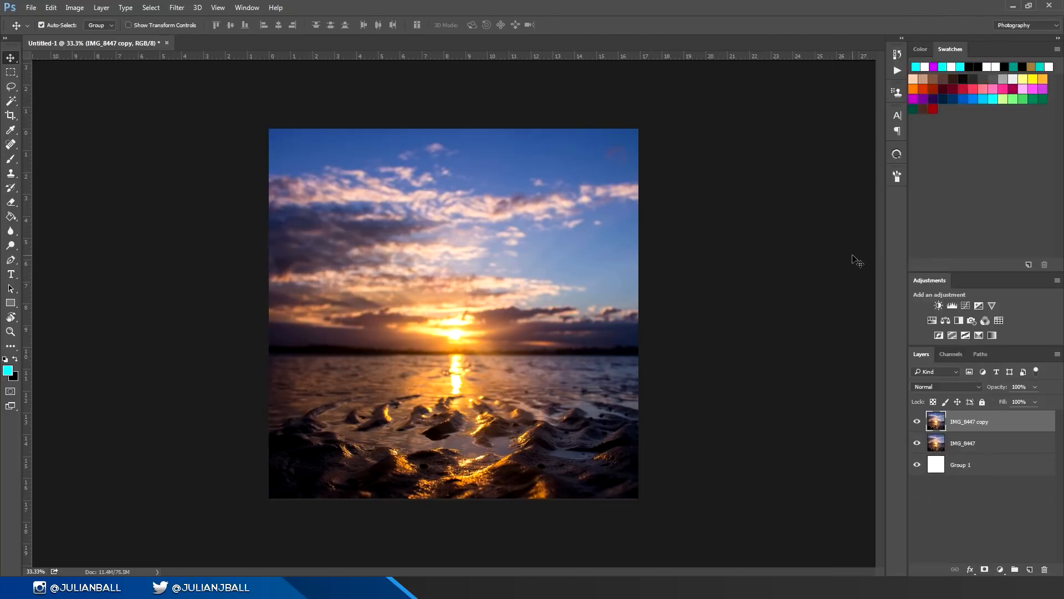
{"action": "key", "text": "ctrl+z"}
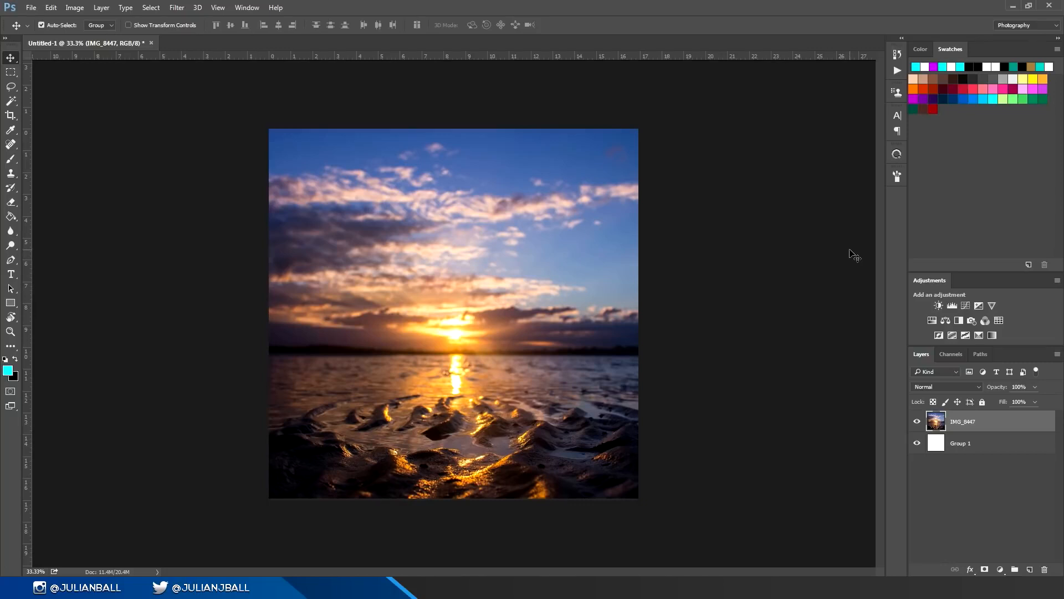
Step: Preview strong hue and saturation shifts and a lightness of +100 on the photo with Hue/Saturation, and cancel the adjustment
{"action": "key", "text": "ctrl+u"}
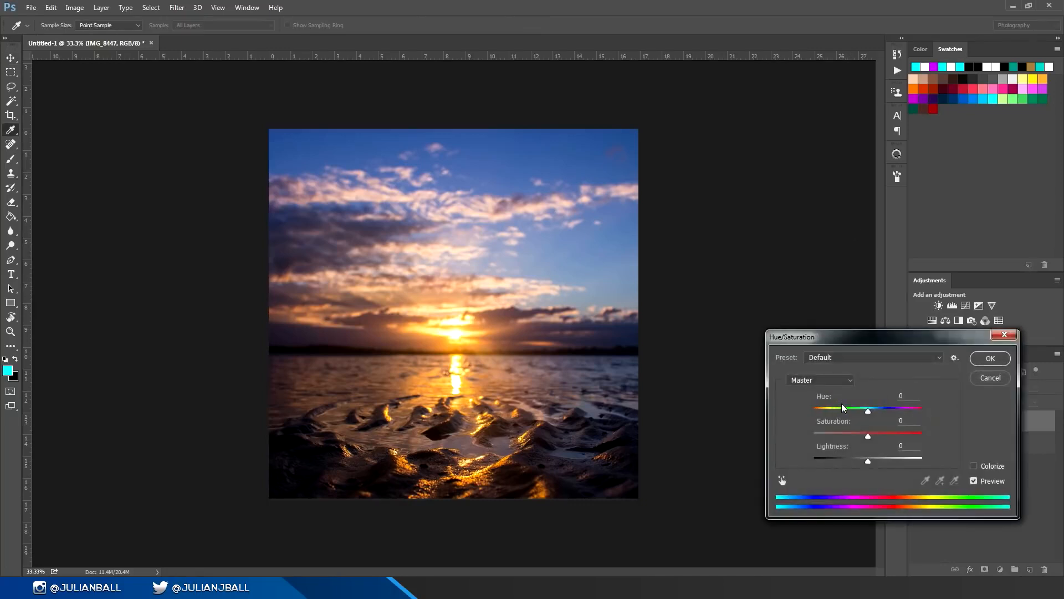
{"action": "left_click_drag", "start_coordinate": [841, 408], "coordinate": [922, 411]}
{"action": "key", "text": "ctrl+z"}
{"action": "left_click_drag", "start_coordinate": [870, 437], "coordinate": [995, 446]}
{"action": "key", "text": "ctrl+z"}
{"action": "left_click_drag", "start_coordinate": [868, 460], "coordinate": [957, 448]}
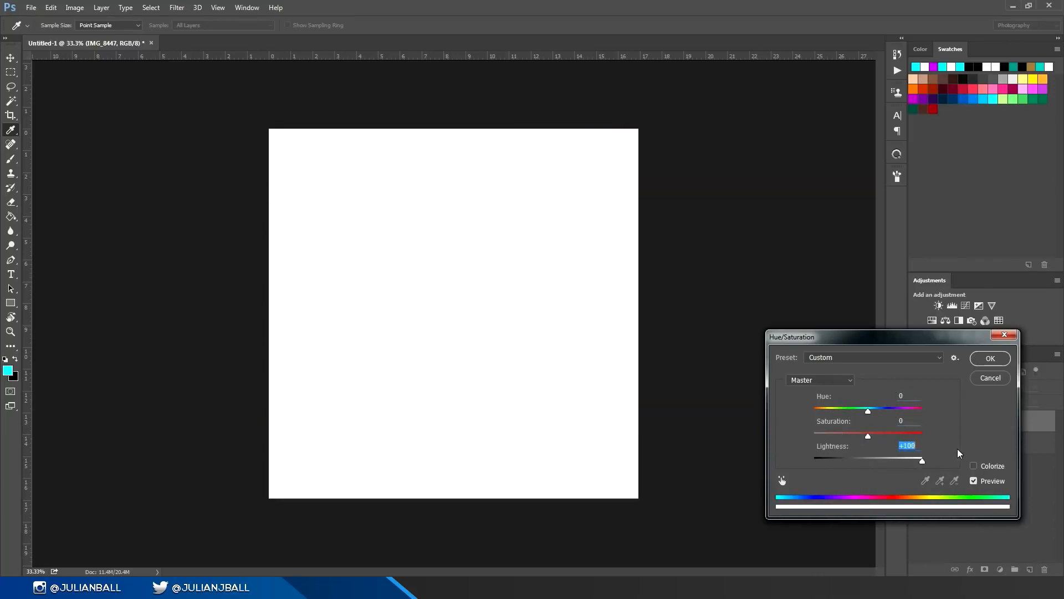
{"action": "left_click", "coordinate": [998, 383]}
Step: Invert the photo's colors and undo the inversion, two times in a row
{"action": "key", "text": "ctrl+i"}
{"action": "key", "text": "ctrl+z"}
{"action": "key", "text": "ctrl+i"}
{"action": "key", "text": "ctrl+z"}
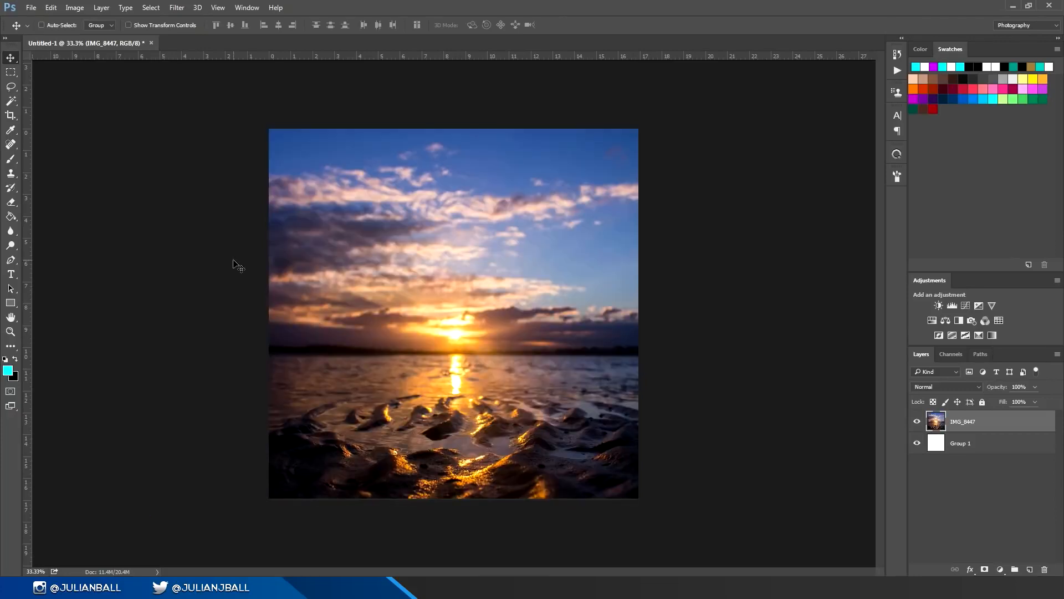
Step: Apply a Gaussian Blur to the photo layer and undo it
{"action": "left_click", "coordinate": [177, 7]}
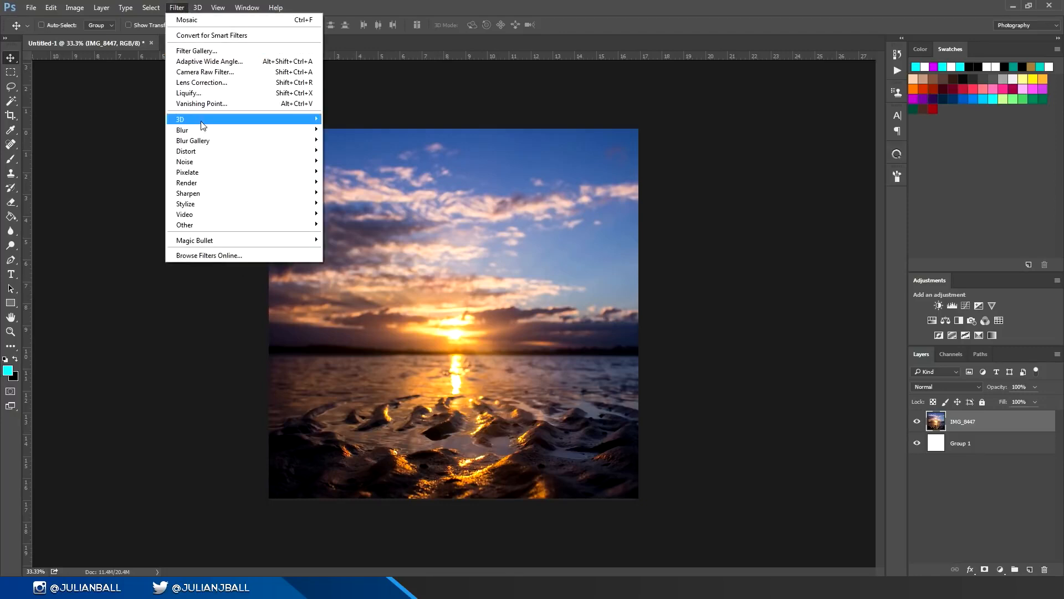
{"action": "mouse_move", "coordinate": [244, 129]}
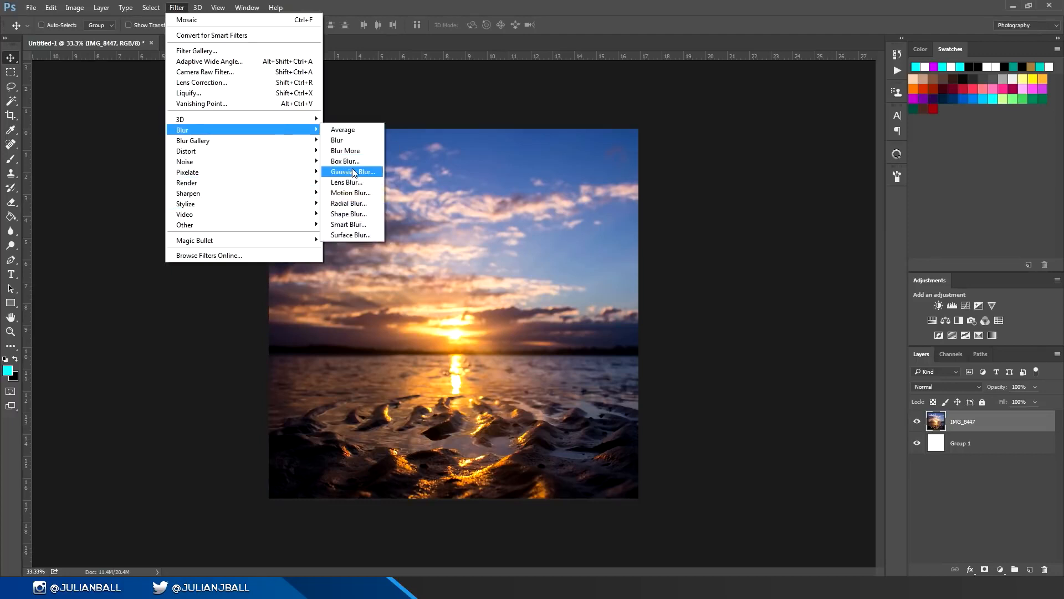
{"action": "left_click", "coordinate": [355, 174]}
{"action": "left_click", "coordinate": [964, 211]}
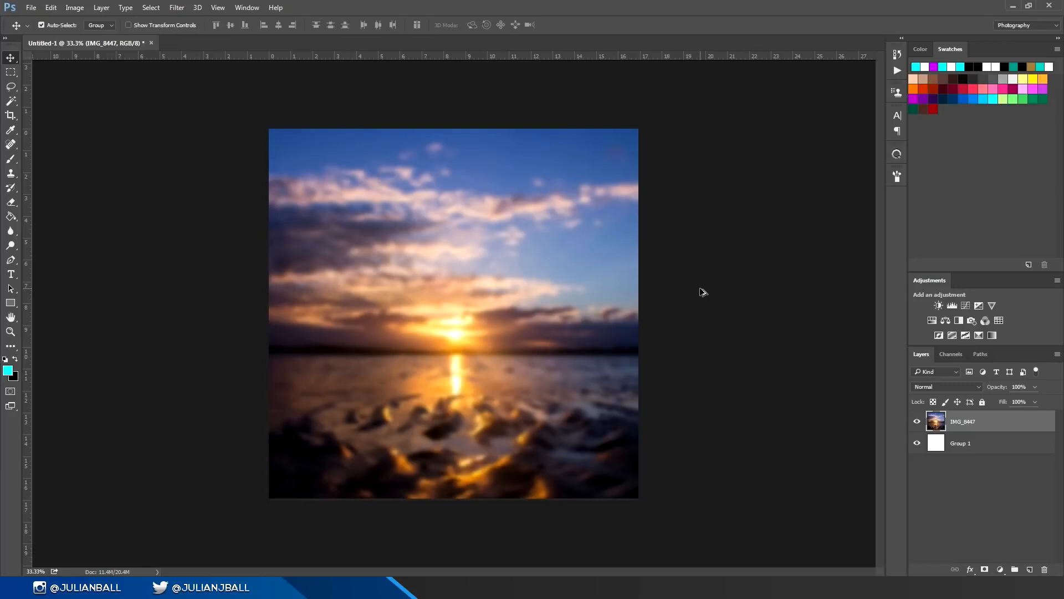
{"action": "key", "text": "ctrl+z"}
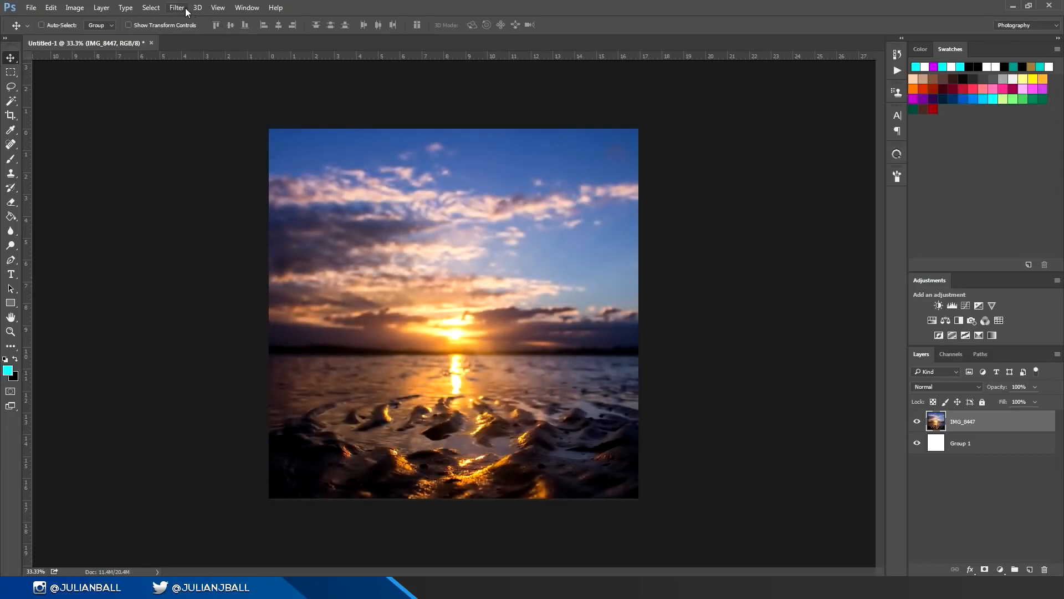
Step: Apply the Spherize filter at 100% in Normal mode to the photo, repeat it once, and undo both applications
{"action": "left_click", "coordinate": [177, 8]}
{"action": "mouse_move", "coordinate": [293, 155]}
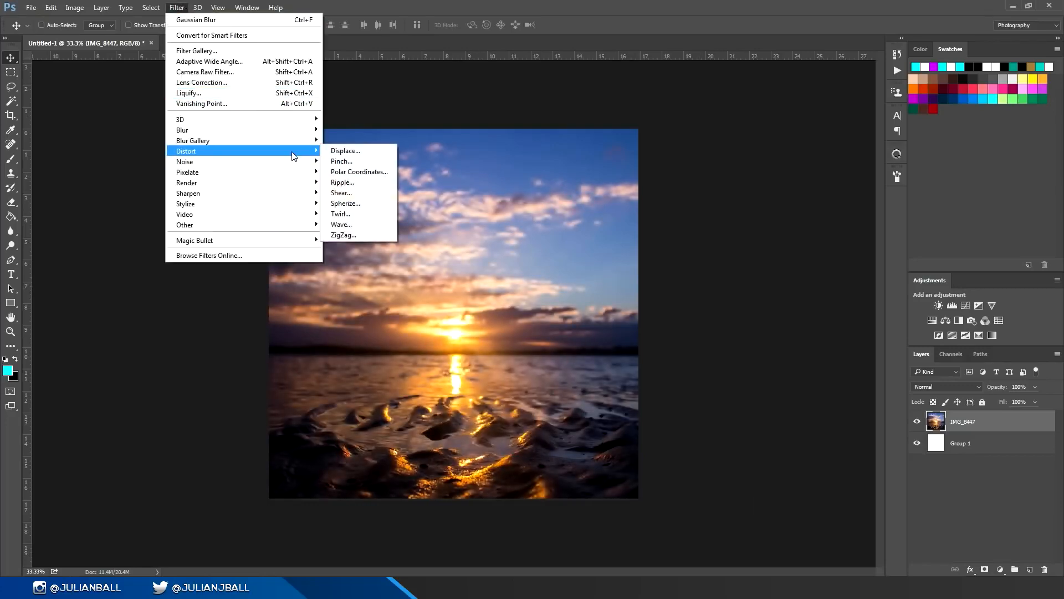
{"action": "left_click", "coordinate": [345, 203]}
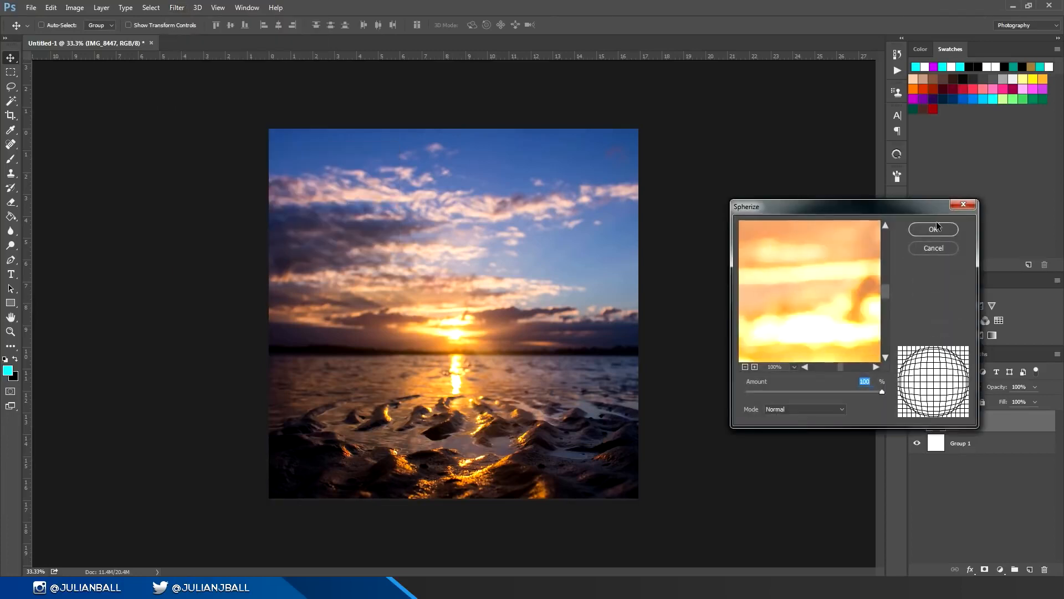
{"action": "left_click", "coordinate": [935, 228]}
{"action": "key", "text": "ctrl+f"}
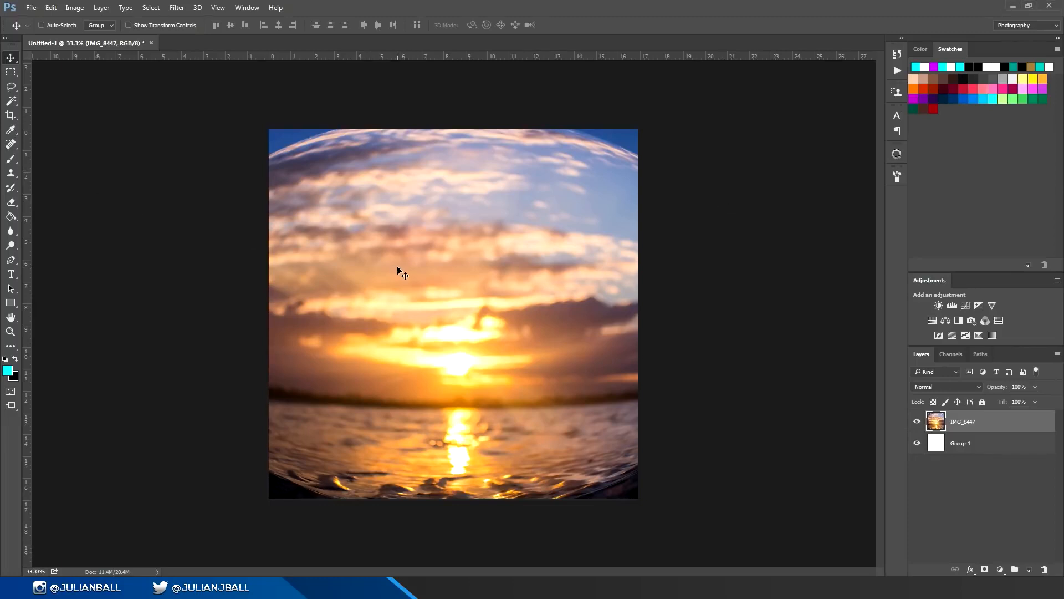
{"action": "key", "text": "ctrl+alt+z"}
{"action": "key", "text": "ctrl+alt+z"}
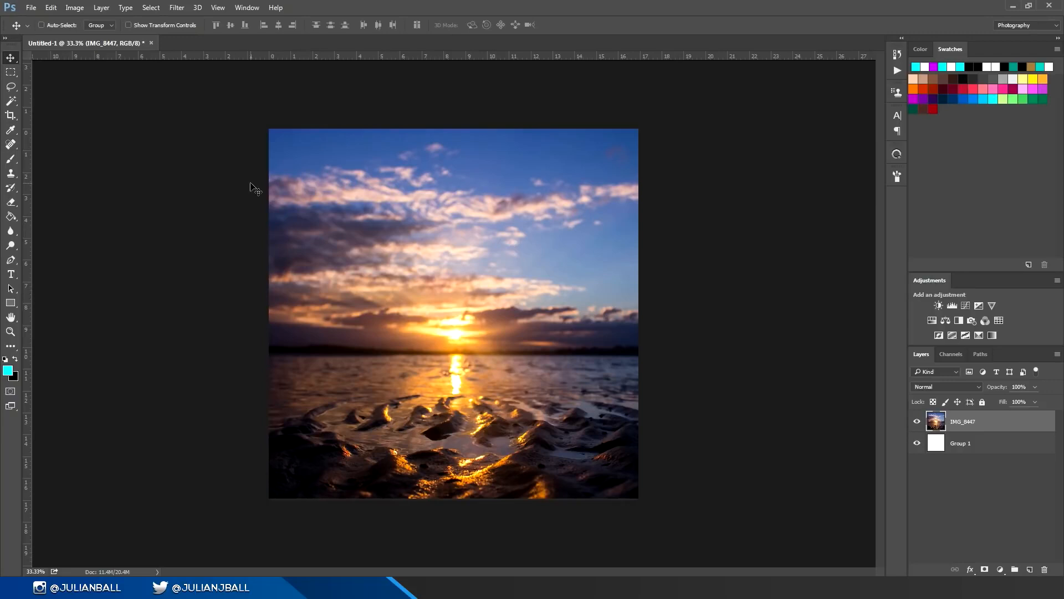
{"action": "left_click", "coordinate": [247, 7]}
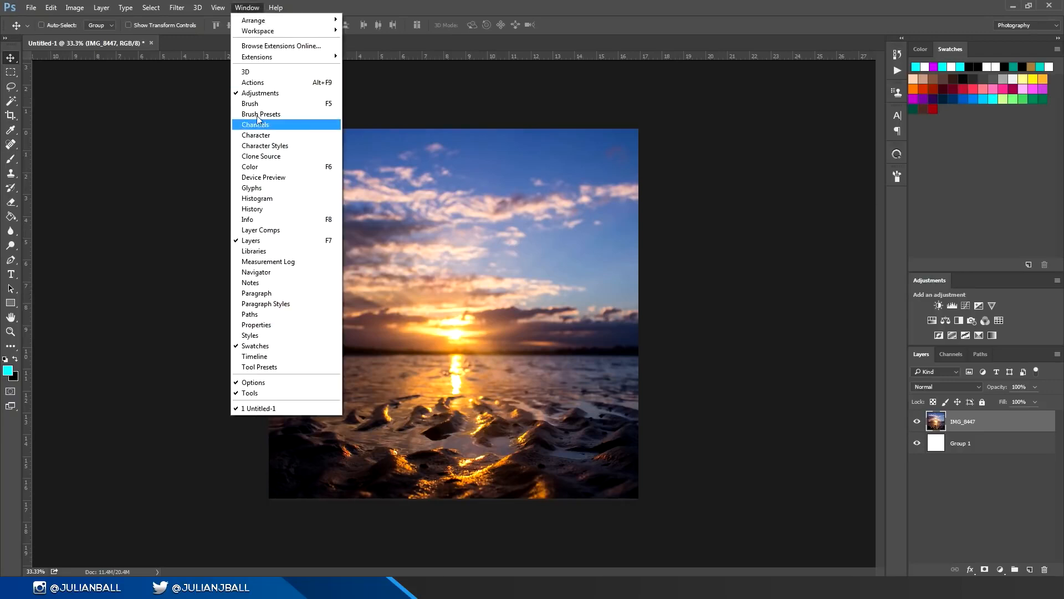
{"action": "left_click", "coordinate": [917, 203]}
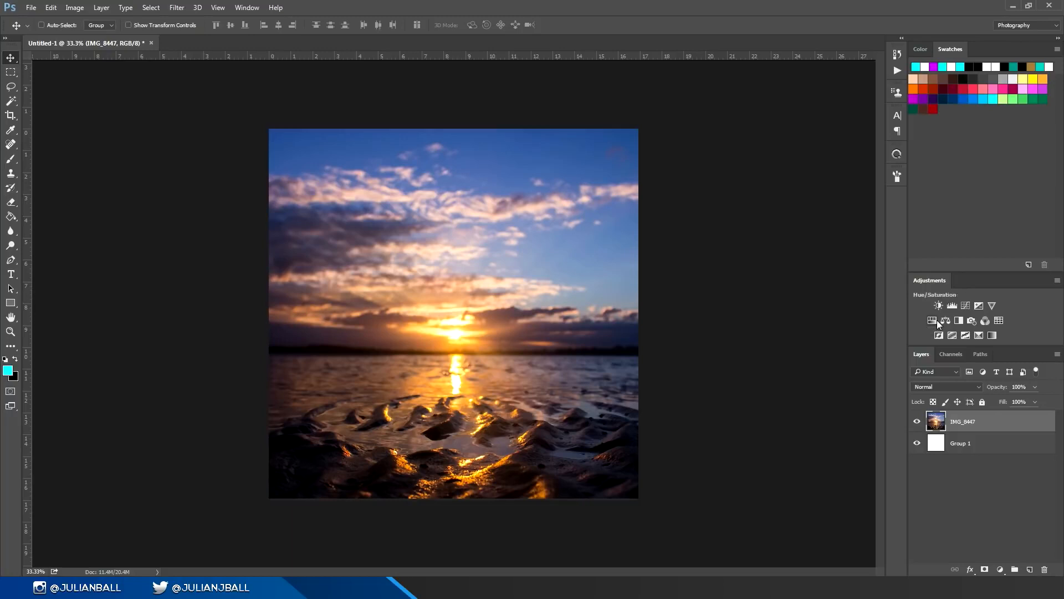
Step: Add a Vibrance adjustment layer above the photo with vibrance at +100, and delete it again
{"action": "left_click", "coordinate": [993, 306]}
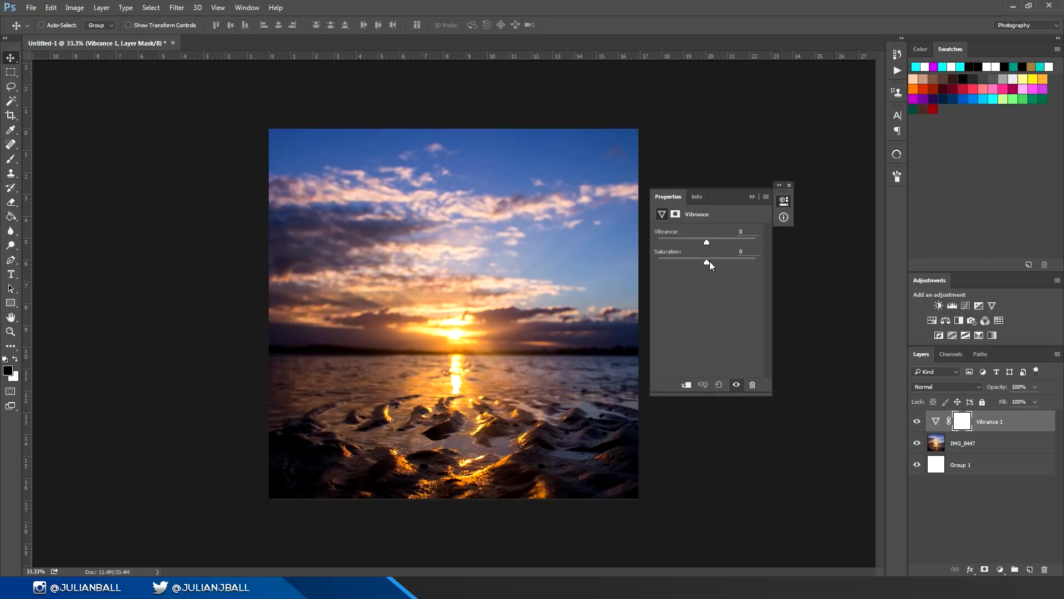
{"action": "left_click_drag", "start_coordinate": [708, 262], "coordinate": [769, 244]}
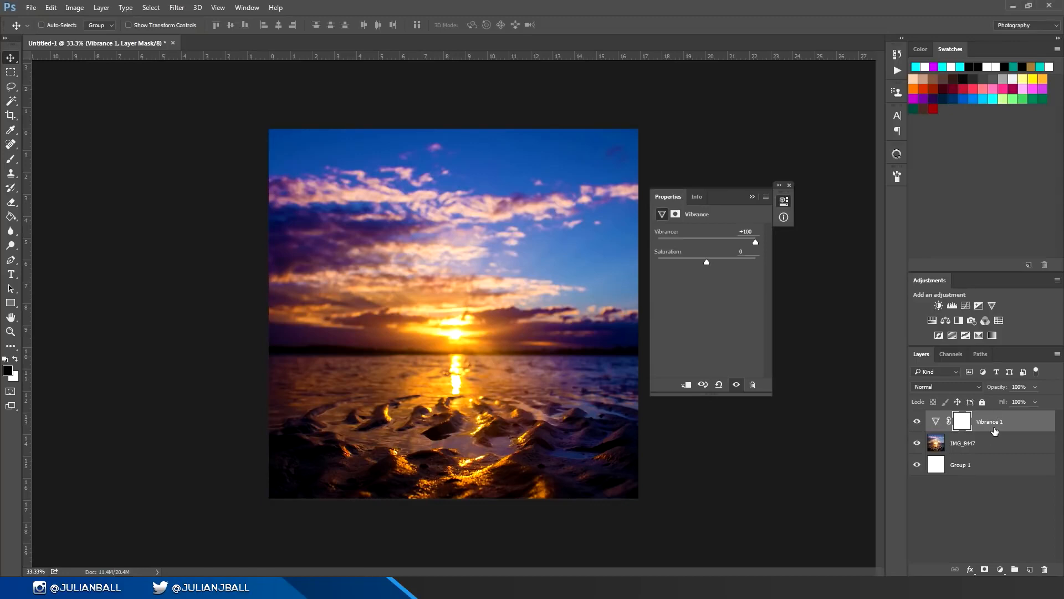
{"action": "key", "text": "Delete"}
{"action": "left_click", "coordinate": [789, 186]}
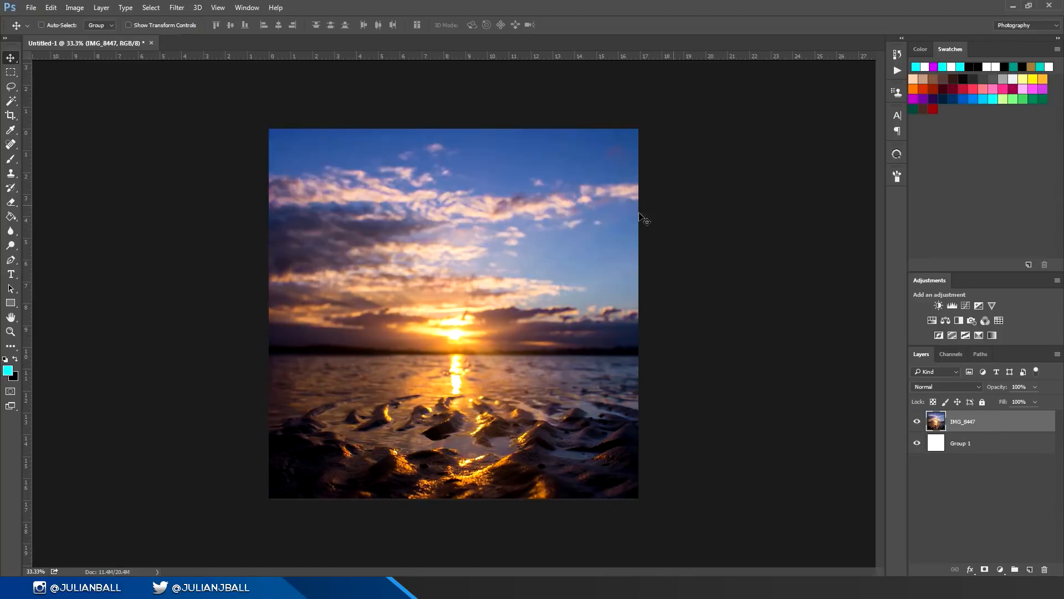
Step: Add a text layer over the clouds reading a first name in lowercase
{"action": "key", "text": "t"}
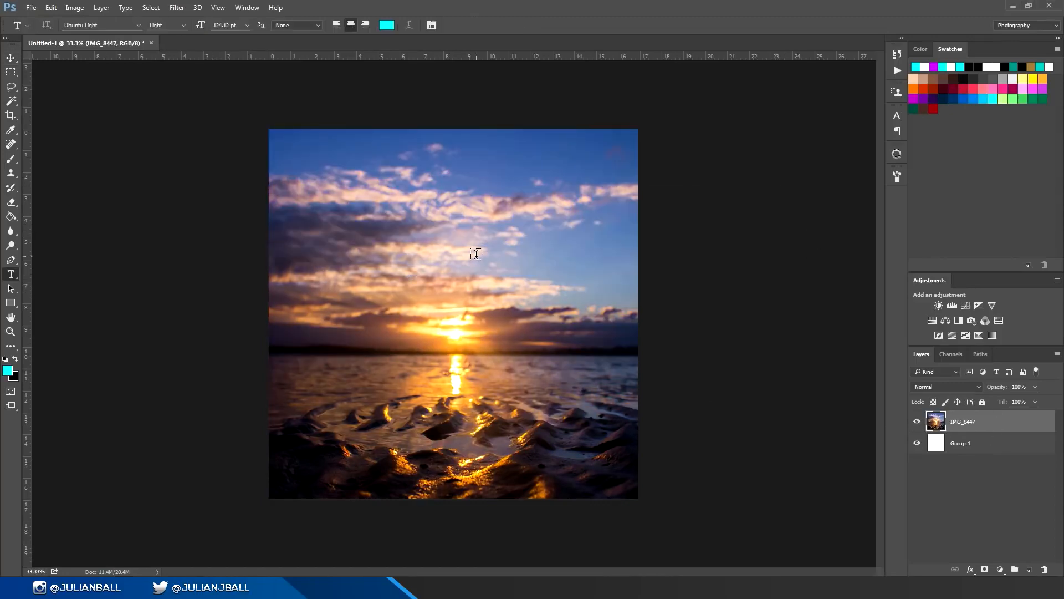
{"action": "left_click", "coordinate": [407, 273]}
{"action": "type", "text": "fkifk"}
{"action": "key", "text": "BackSpace"}
{"action": "key", "text": "BackSpace"}
{"action": "key", "text": "BackSpace"}
{"action": "key", "text": "BackSpace"}
{"action": "key", "text": "BackSpace"}
{"action": "type", "text": "jul"}
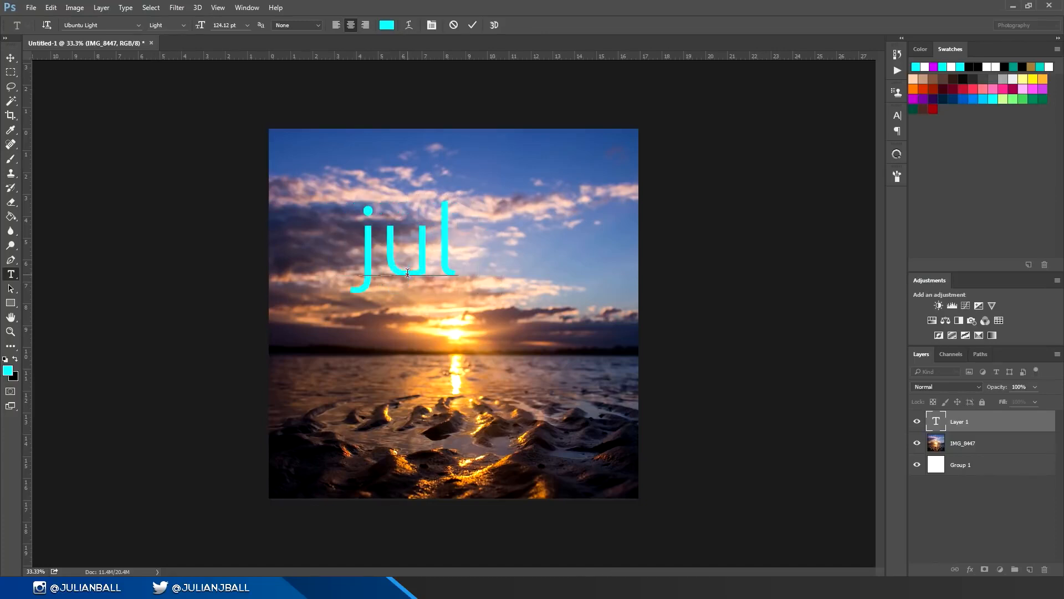
{"action": "type", "text": "ian"}
Step: Recolor the name text white, set its size to 125.12 pt, and move it over the sun near the photo's center
{"action": "left_click_drag", "start_coordinate": [523, 251], "coordinate": [270, 259]}
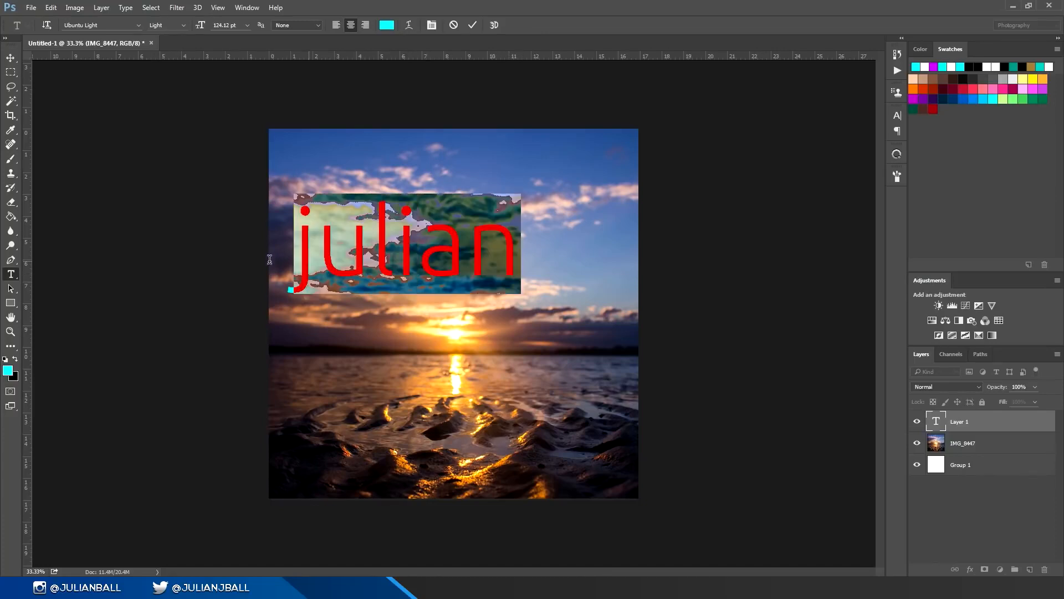
{"action": "left_click", "coordinate": [8, 370]}
{"action": "left_click", "coordinate": [730, 314]}
{"action": "left_click", "coordinate": [982, 308]}
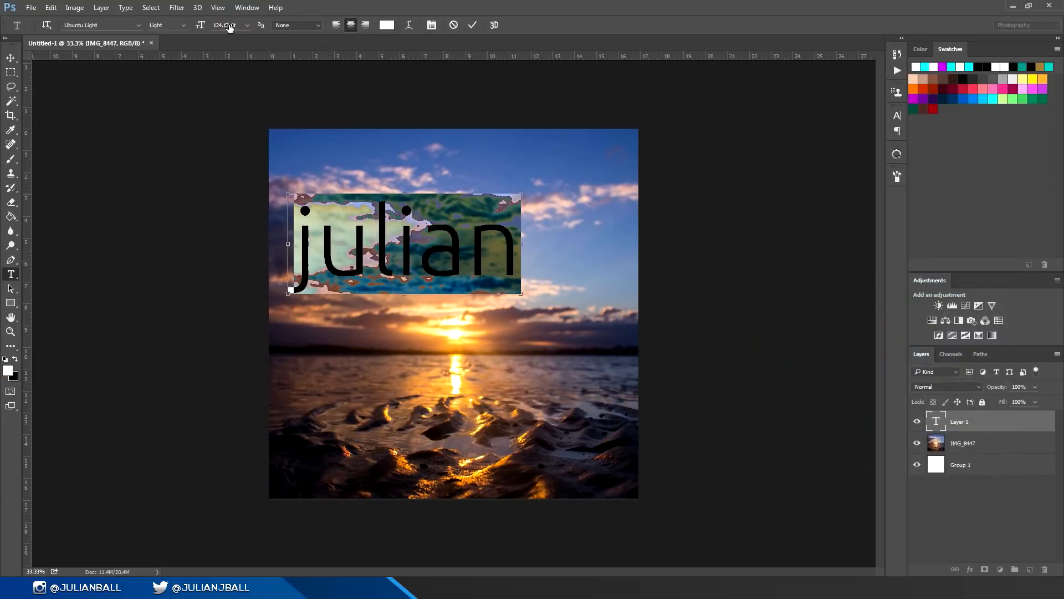
{"action": "mouse_move", "coordinate": [221, 28]}
{"action": "left_mouse_down"}
{"action": "mouse_move", "coordinate": [242, 29]}
{"action": "mouse_move", "coordinate": [222, 29]}
{"action": "left_mouse_up"}
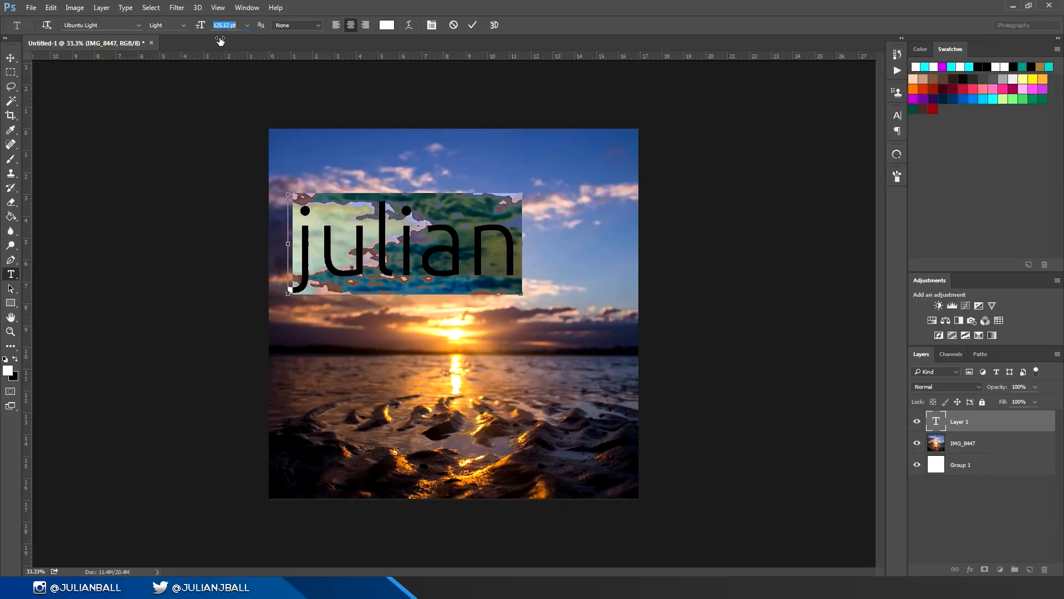
{"action": "left_click", "coordinate": [12, 56]}
{"action": "left_click_drag", "start_coordinate": [388, 244], "coordinate": [438, 305]}
Step: Try left and right alignment on the name text, and return it to center alignment
{"action": "double_click", "coordinate": [936, 422]}
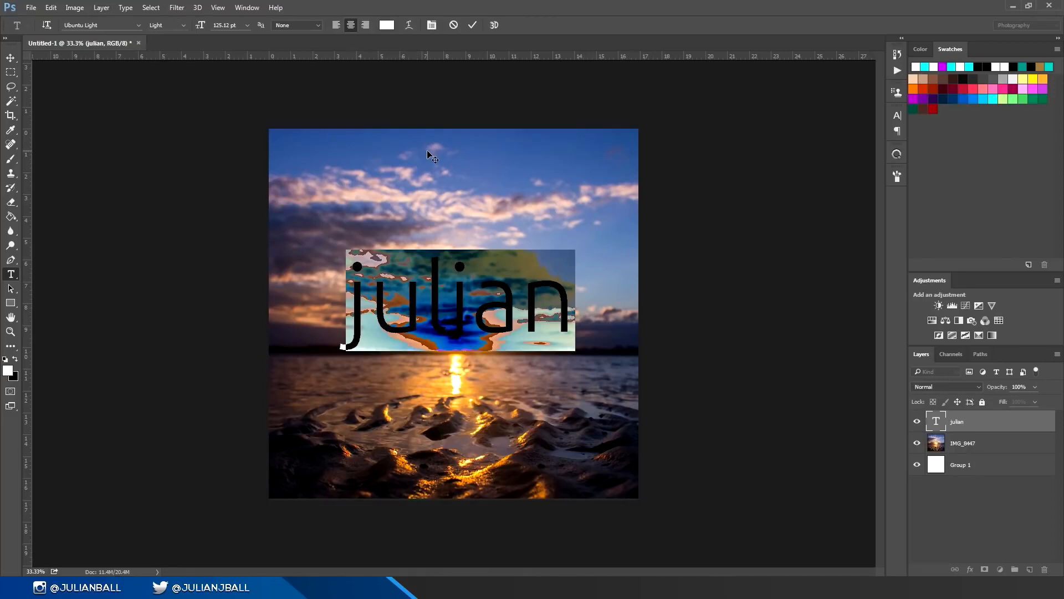
{"action": "left_click", "coordinate": [336, 25]}
{"action": "left_click", "coordinate": [366, 25]}
{"action": "left_click", "coordinate": [353, 27]}
{"action": "key", "text": "ctrl+Return"}
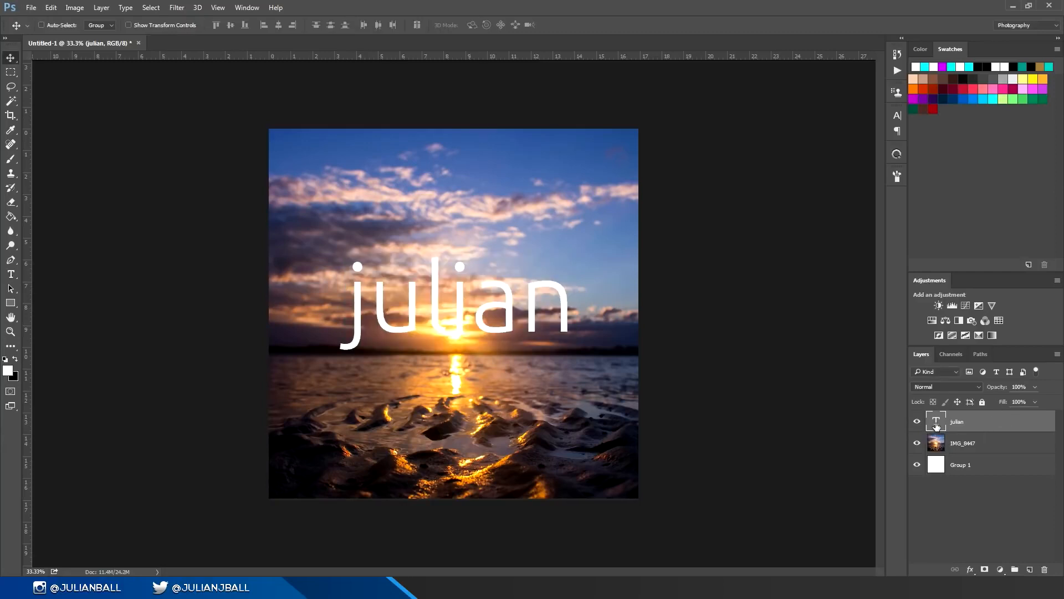
{"action": "double_click", "coordinate": [936, 422]}
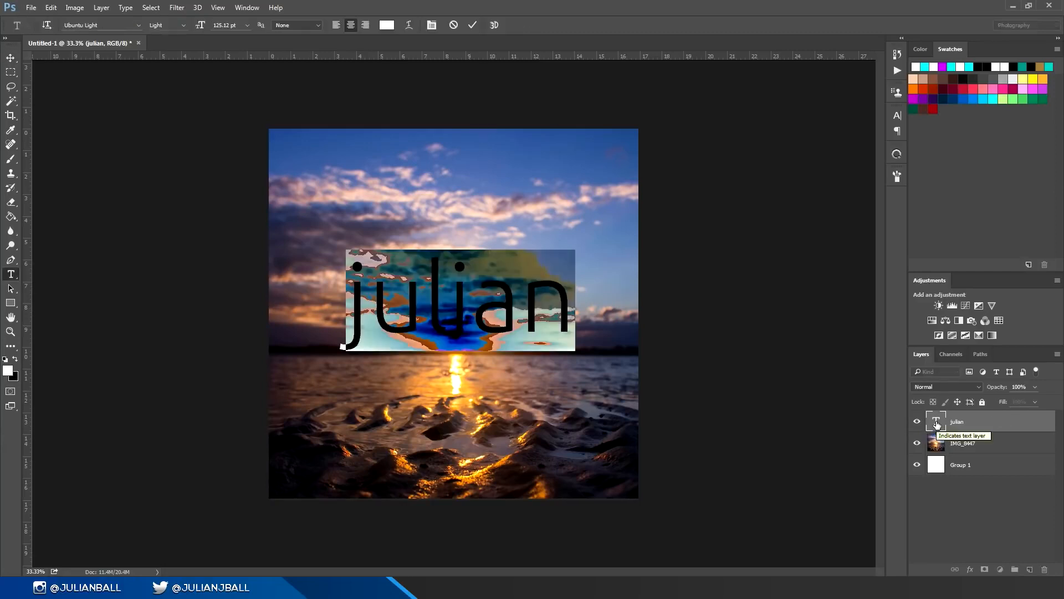
{"action": "key", "text": "ctrl+Return"}
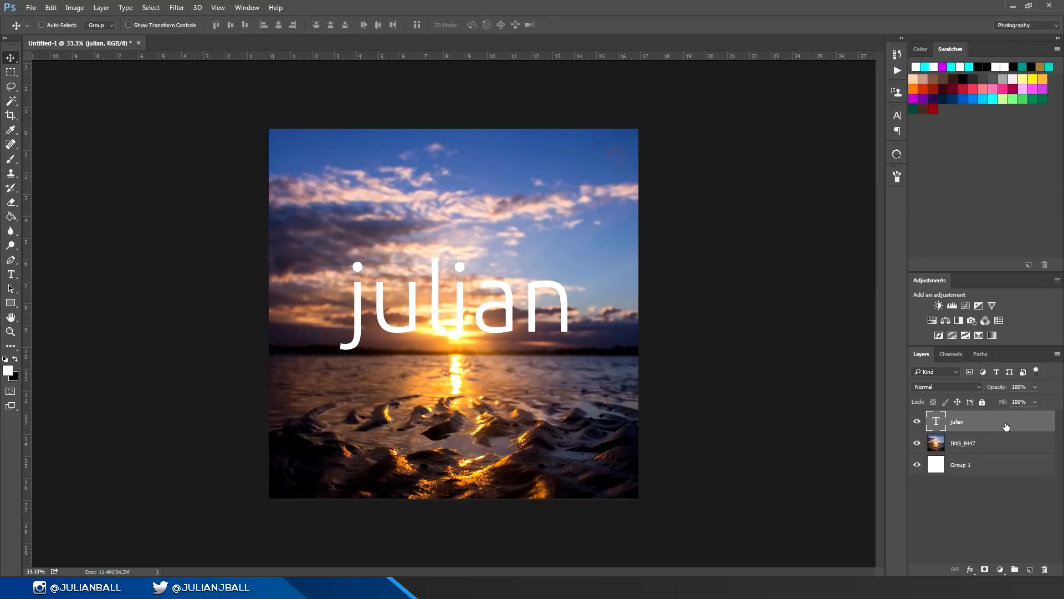
Step: Apply a rainbow spectrum Gradient Overlay and a Drop Shadow at 33% opacity to the name text layer
{"action": "double_click", "coordinate": [1006, 426]}
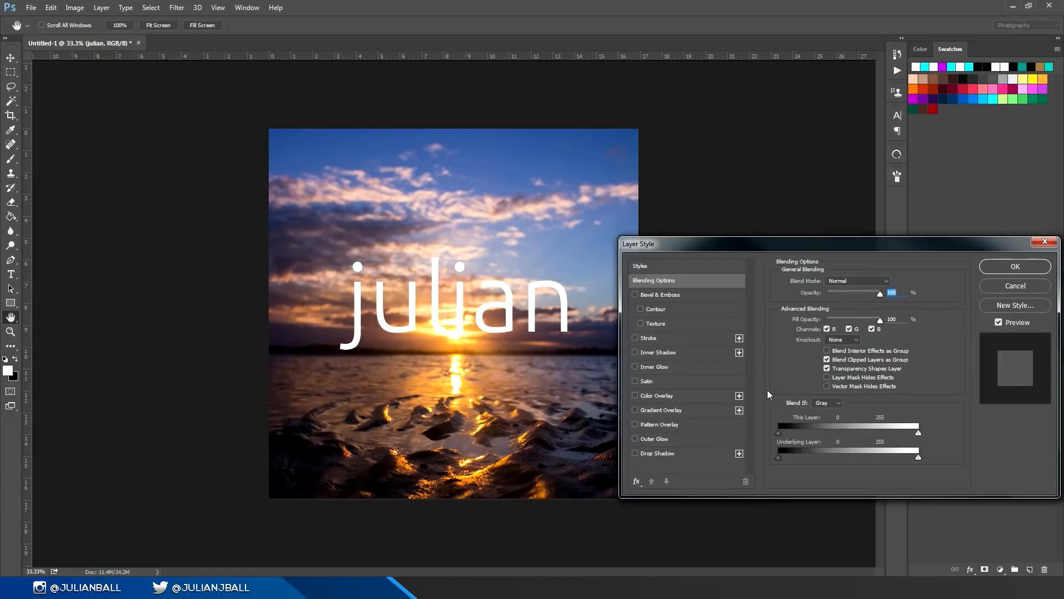
{"action": "left_click", "coordinate": [653, 413]}
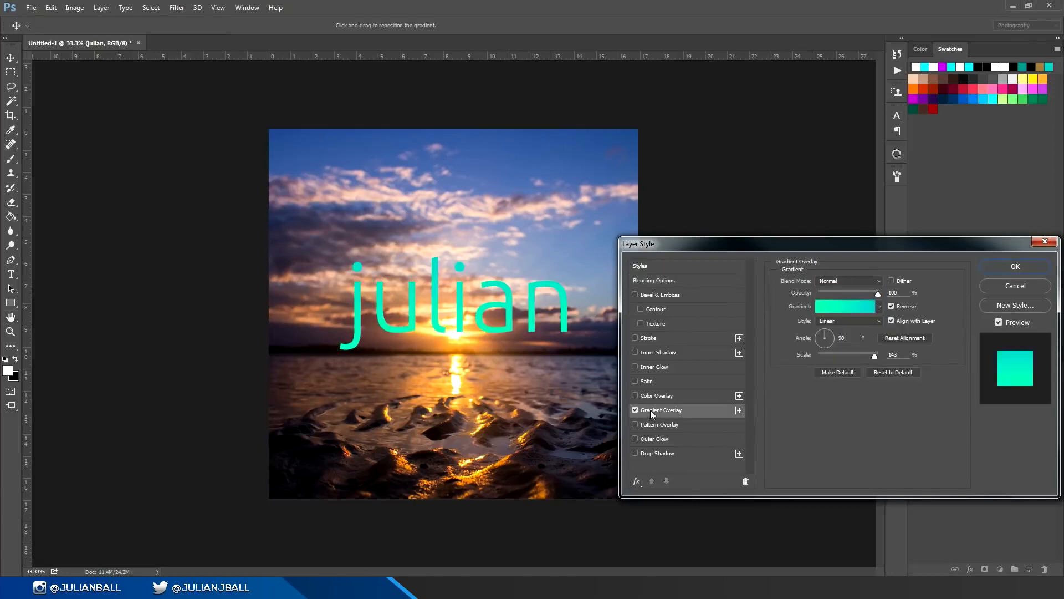
{"action": "left_click", "coordinate": [836, 305]}
{"action": "left_click", "coordinate": [863, 329]}
{"action": "left_click", "coordinate": [1008, 297]}
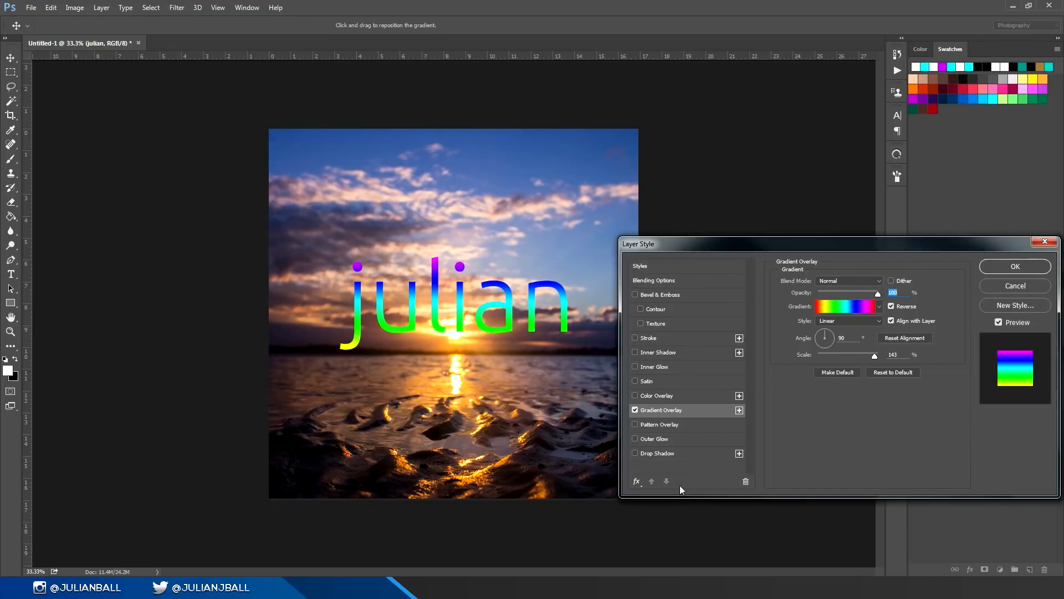
{"action": "left_click", "coordinate": [673, 454]}
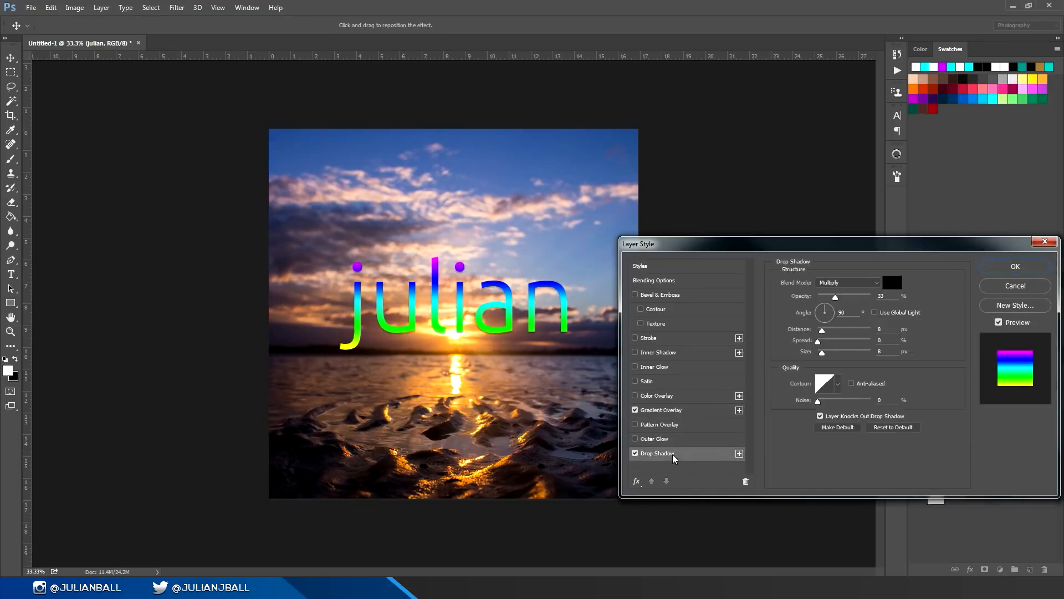
{"action": "left_click", "coordinate": [1018, 267]}
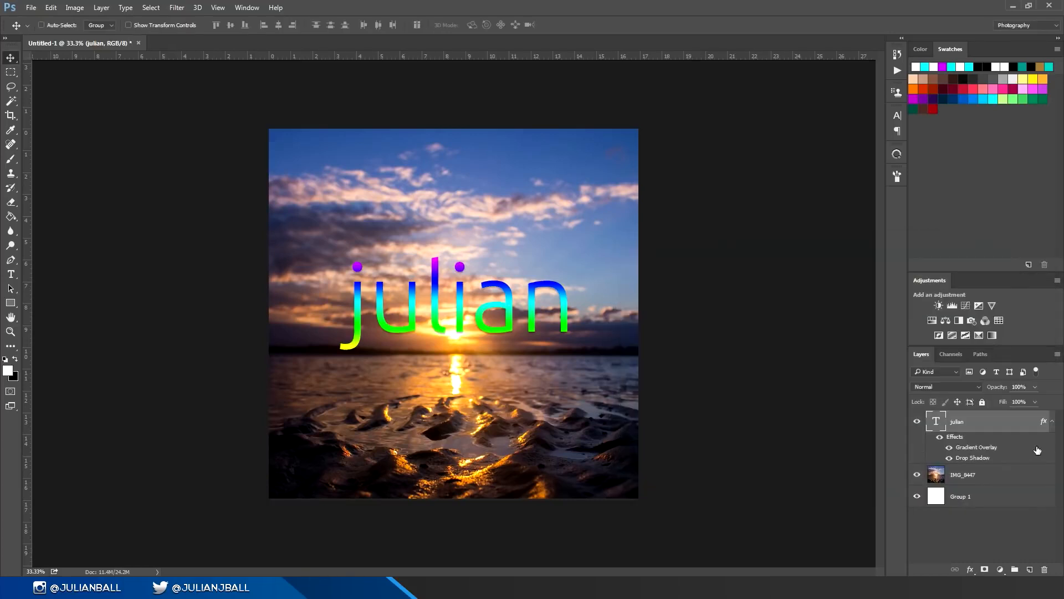
{"action": "left_click", "coordinate": [1052, 422]}
Step: Copy the text layer's style onto the IMG_8447 photo layer, and clear it from the photo
{"action": "right_click", "coordinate": [997, 422]}
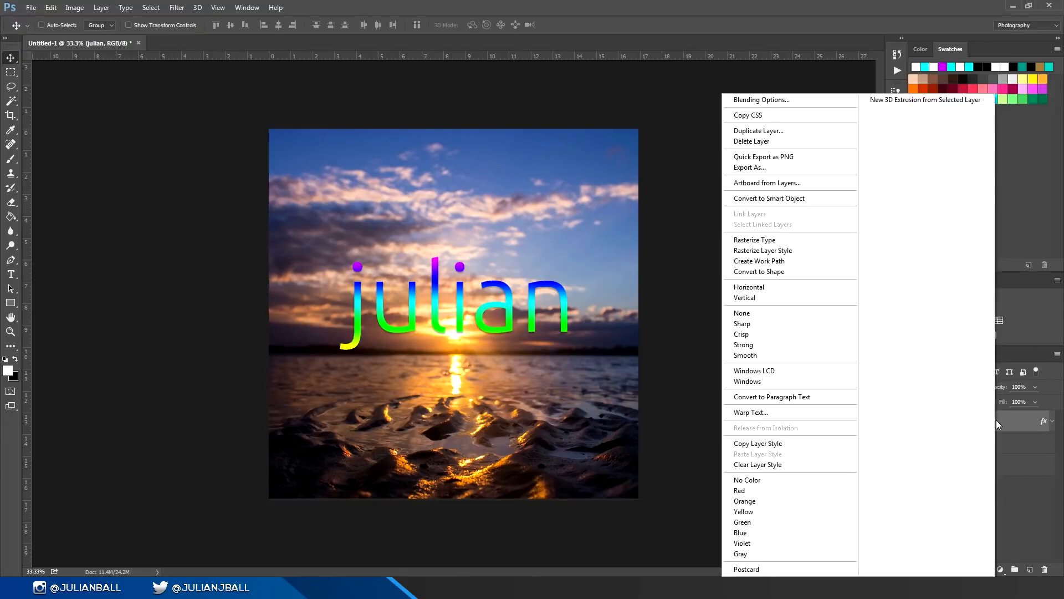
{"action": "left_click", "coordinate": [755, 444]}
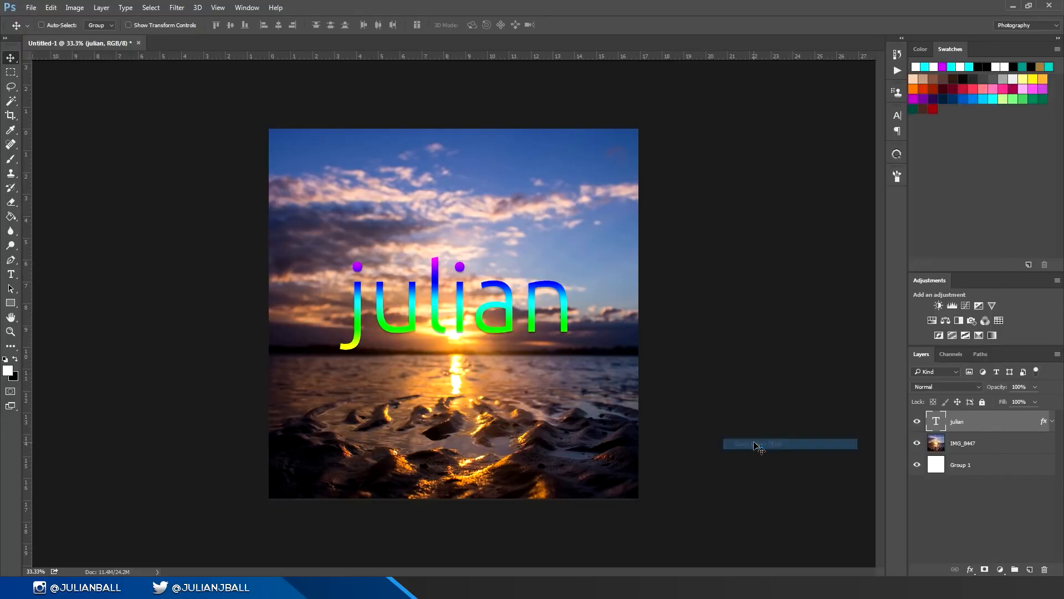
{"action": "right_click", "coordinate": [975, 443]}
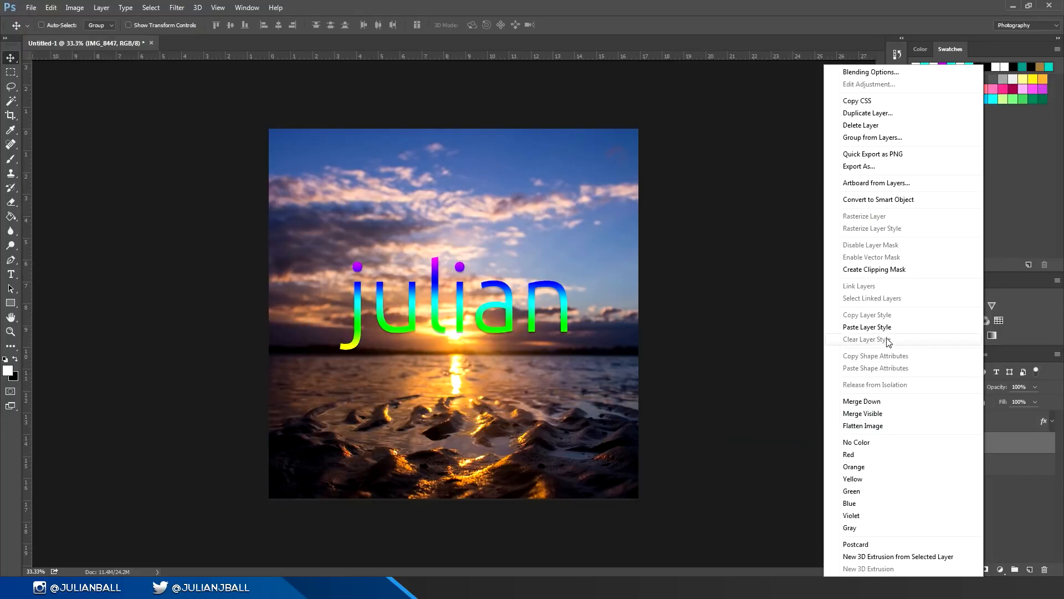
{"action": "left_click", "coordinate": [884, 327]}
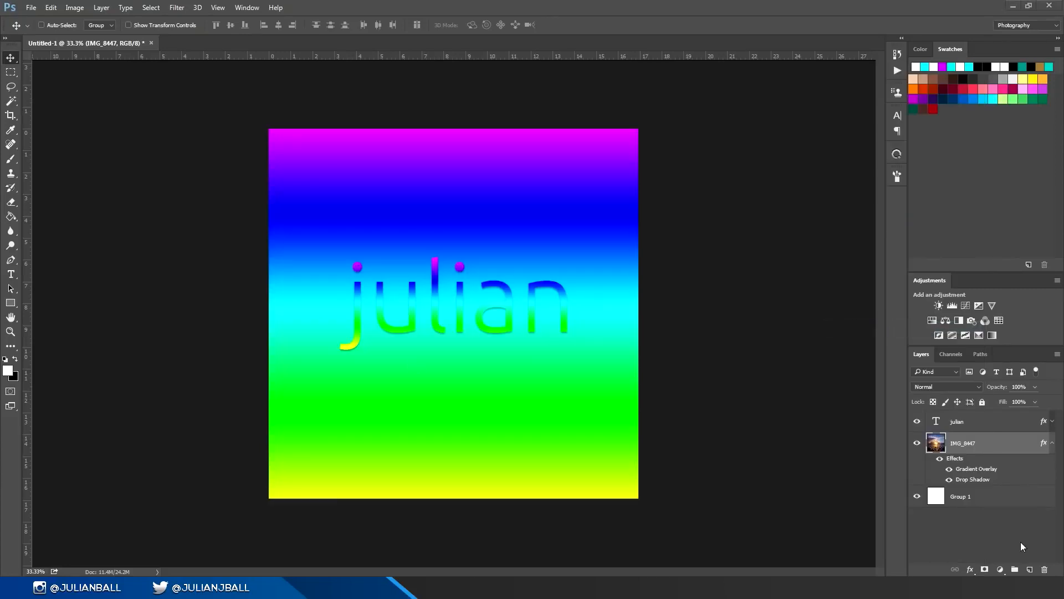
{"action": "right_click", "coordinate": [985, 444]}
{"action": "left_click", "coordinate": [942, 342]}
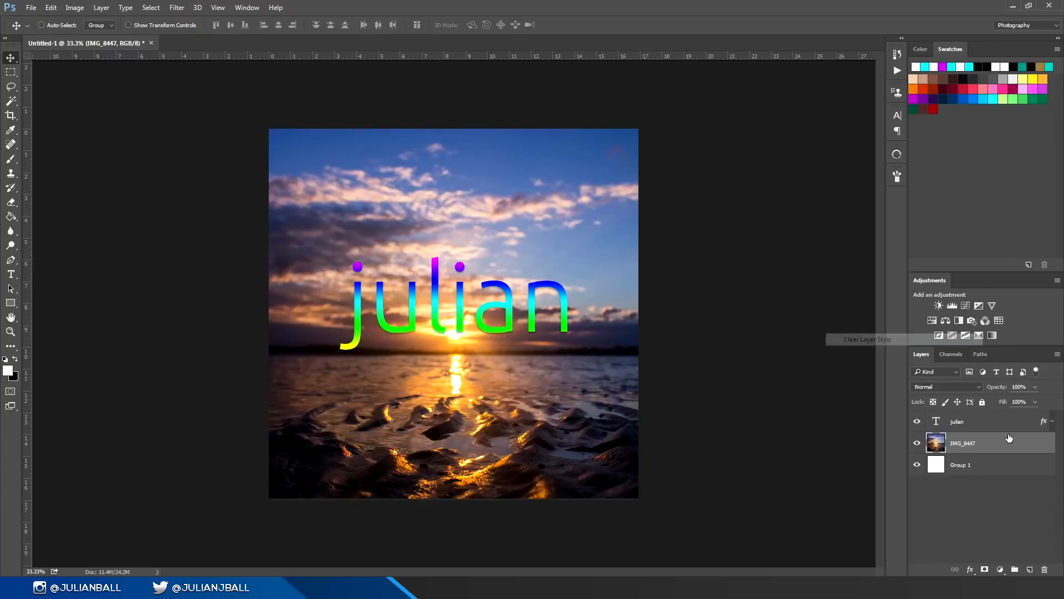
Step: Hide all layer effects on the name text layer and collapse its effects list
{"action": "right_click", "coordinate": [1003, 425]}
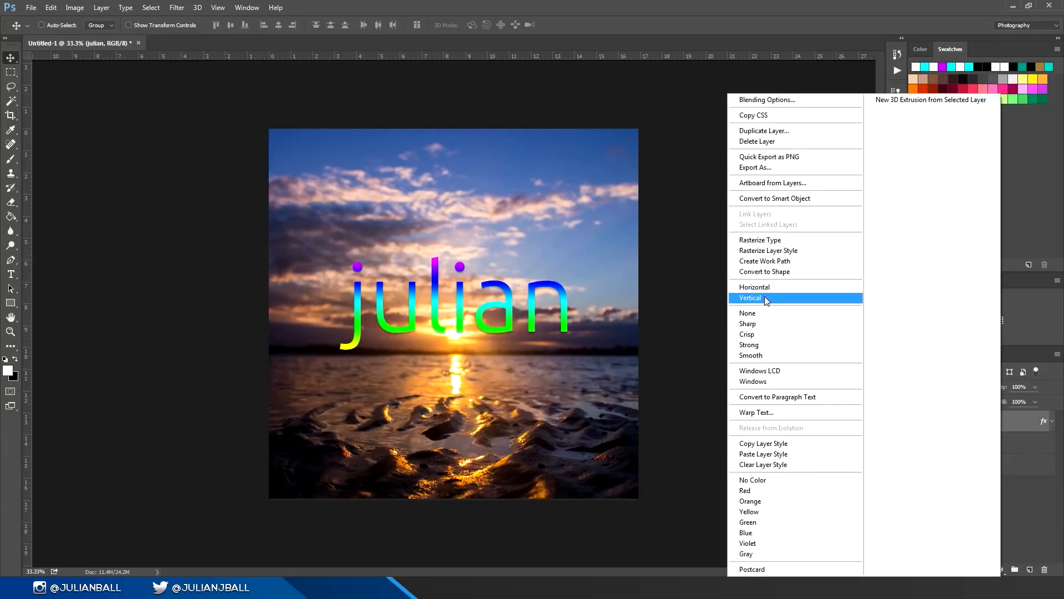
{"action": "left_click", "coordinate": [1063, 426]}
{"action": "left_click", "coordinate": [1053, 421]}
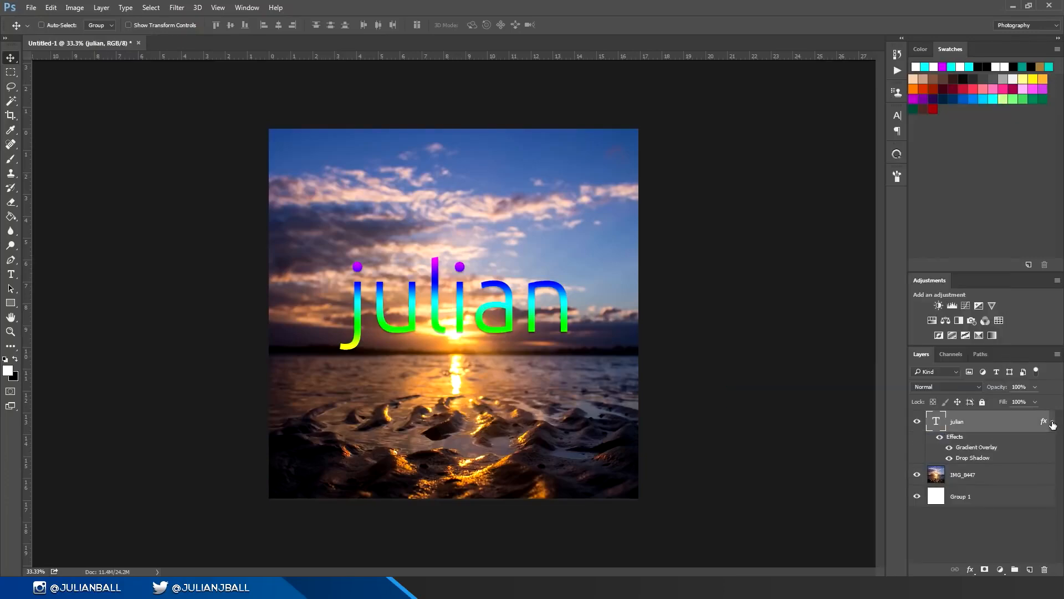
{"action": "left_click", "coordinate": [939, 437]}
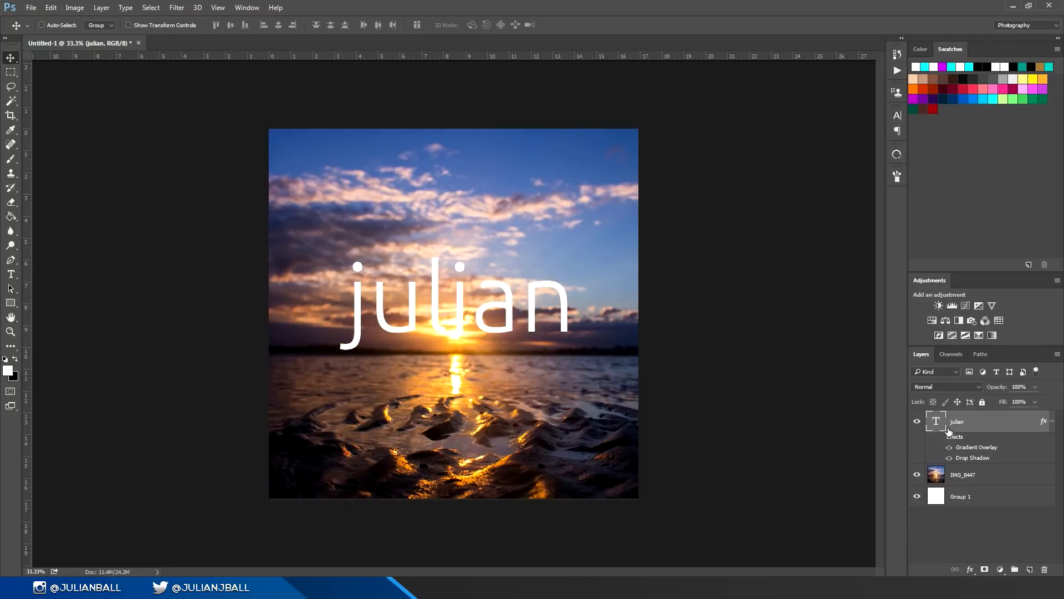
{"action": "left_click", "coordinate": [1052, 421]}
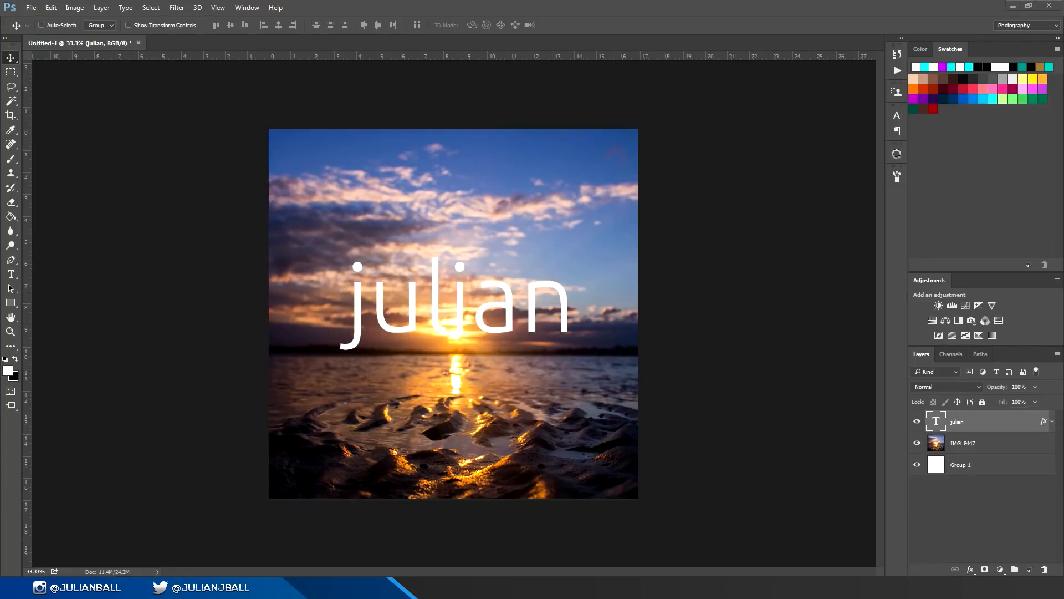
Step: Try to erase part of the live text, decline rasterizing the type, and use Rasterize Layer Style on the text layer instead
{"action": "key", "text": "e"}
{"action": "left_click", "coordinate": [354, 270]}
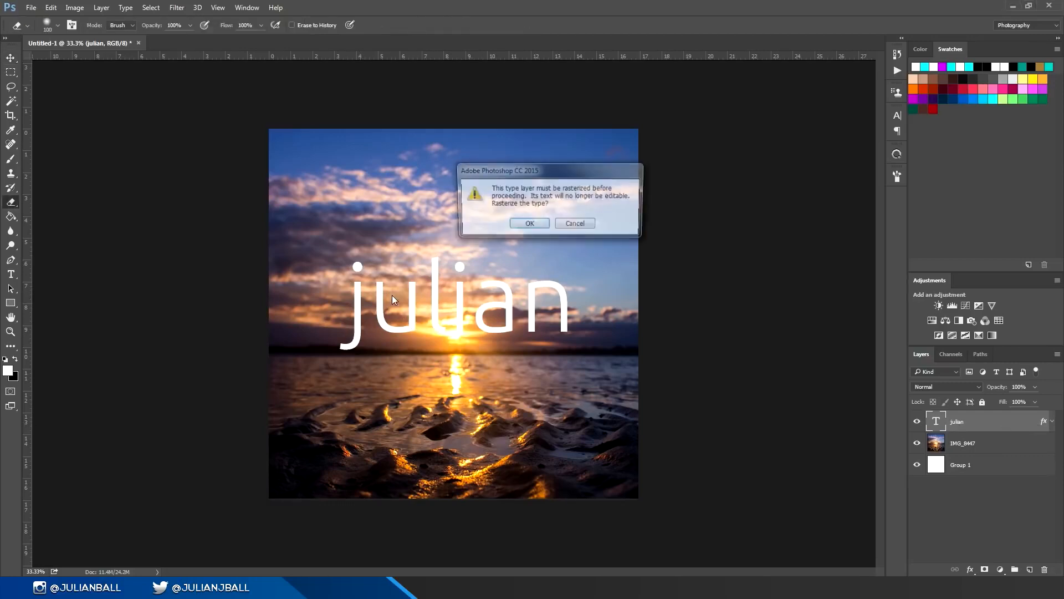
{"action": "left_click", "coordinate": [572, 226]}
{"action": "right_click", "coordinate": [1010, 428]}
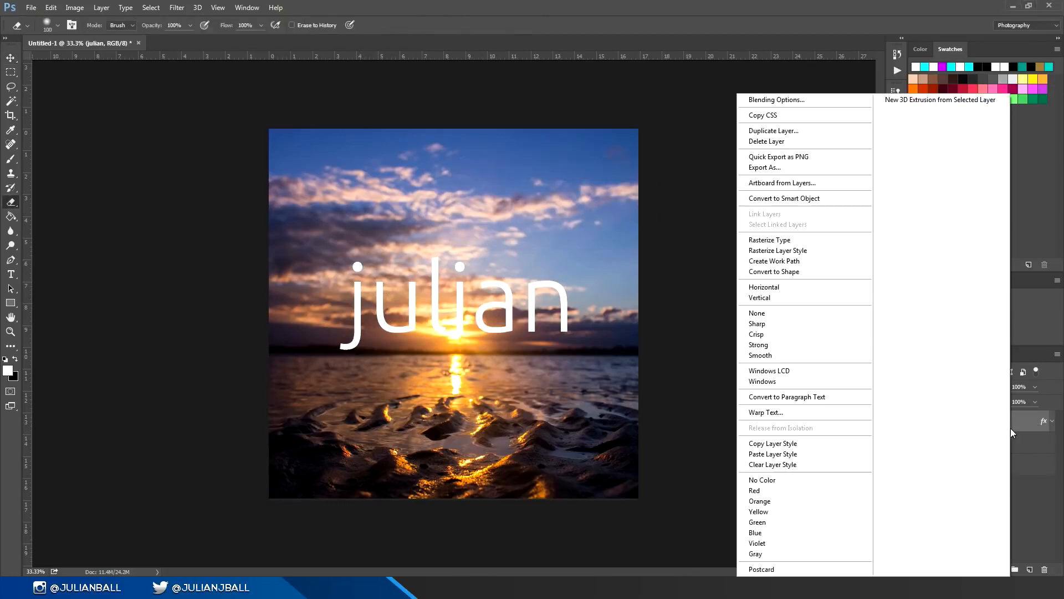
{"action": "left_click", "coordinate": [803, 253]}
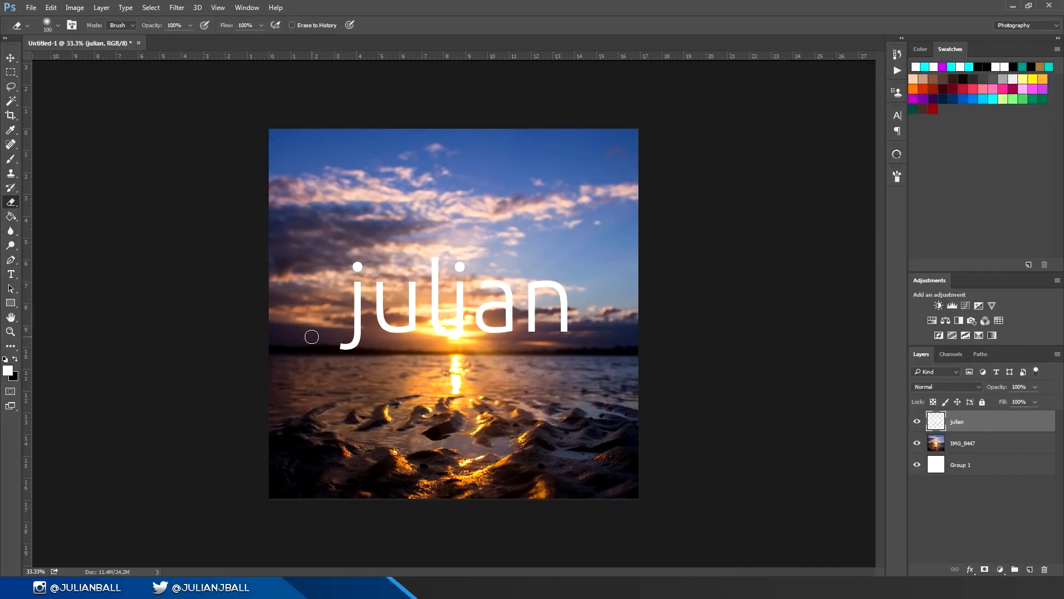
Step: Erase a band across the rasterized name, and undo the erasing
{"action": "mouse_move", "coordinate": [347, 309]}
{"action": "left_mouse_down"}
{"action": "mouse_move", "coordinate": [587, 310]}
{"action": "mouse_move", "coordinate": [560, 292]}
{"action": "mouse_move", "coordinate": [659, 360]}
{"action": "mouse_move", "coordinate": [706, 349]}
{"action": "left_mouse_up"}
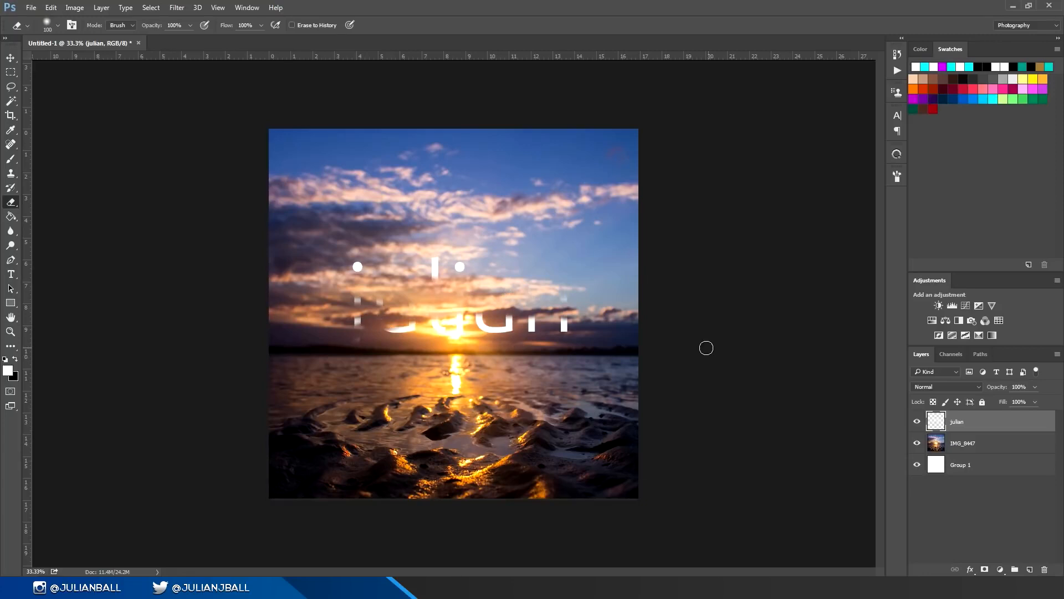
{"action": "key", "text": "ctrl+z"}
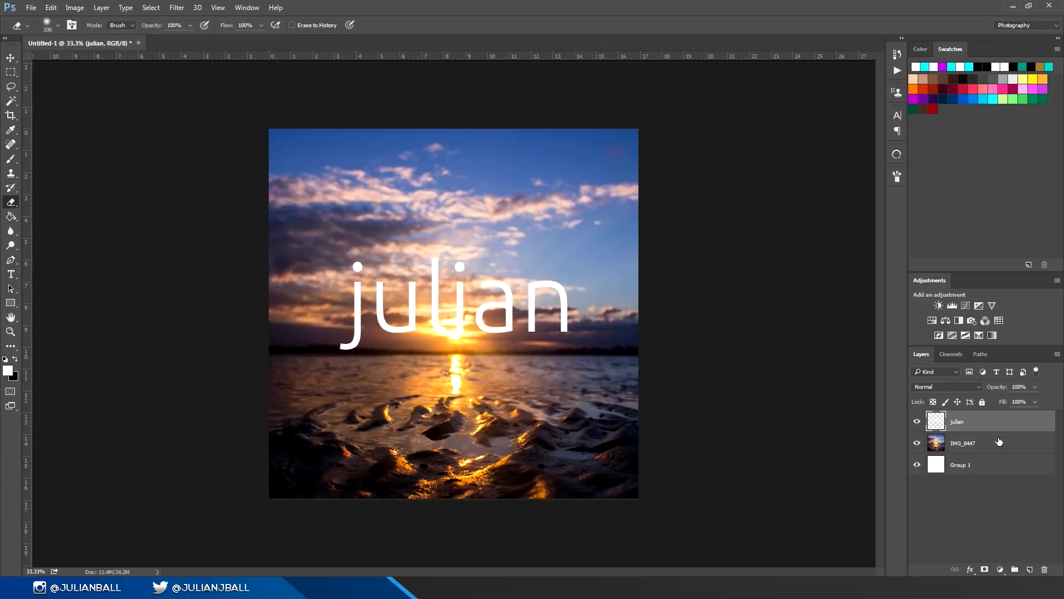
Step: Add a layer mask to the name layer and paint black across the letters with a 300 px brush to hide a band
{"action": "left_click", "coordinate": [985, 568]}
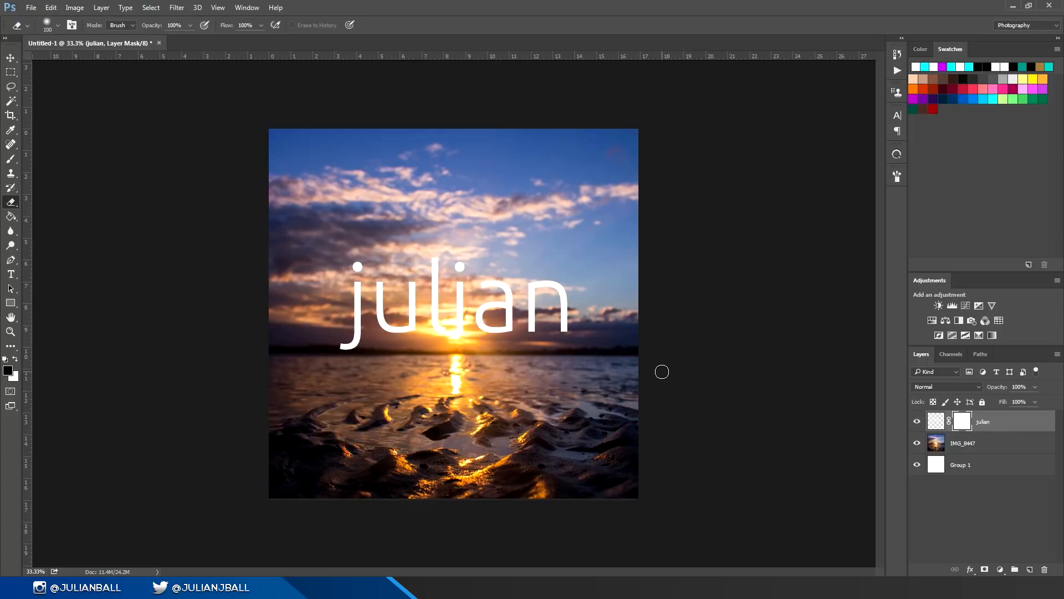
{"action": "key", "text": "b"}
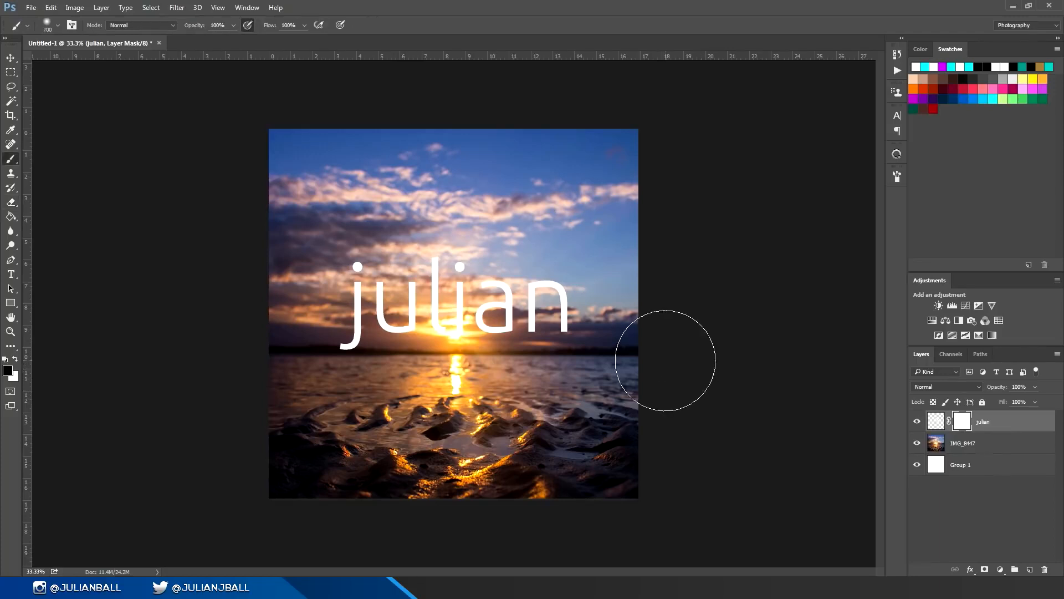
{"action": "key", "text": "bracketleft"}
{"action": "left_click_drag", "start_coordinate": [332, 305], "coordinate": [687, 294]}
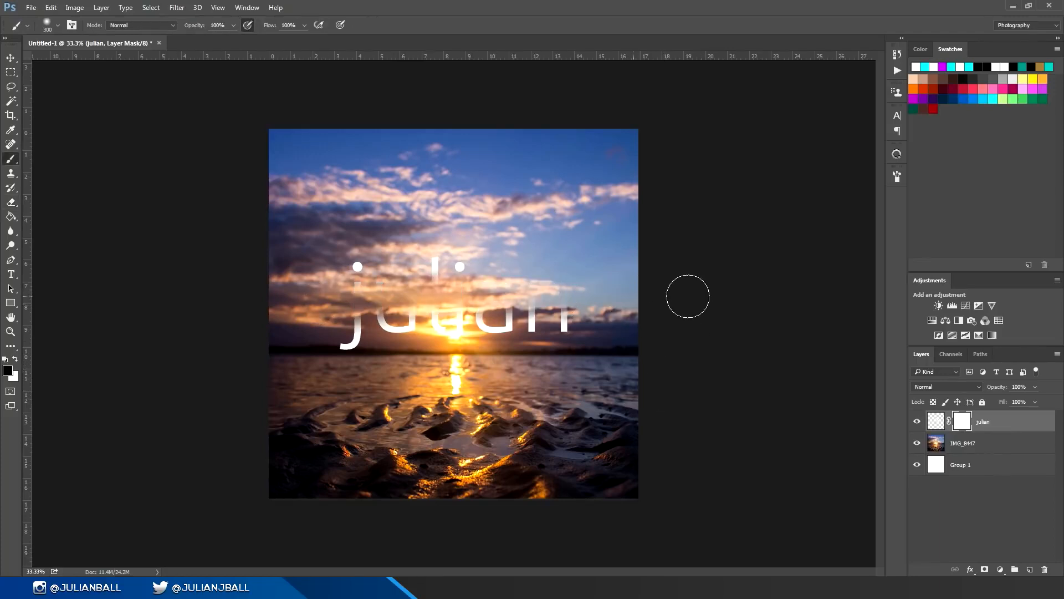
Step: Paint white on the layer mask to restore the hidden letters, and swap between black and white while brushing across the name
{"action": "key", "text": "x"}
{"action": "left_click_drag", "start_coordinate": [668, 306], "coordinate": [332, 308]}
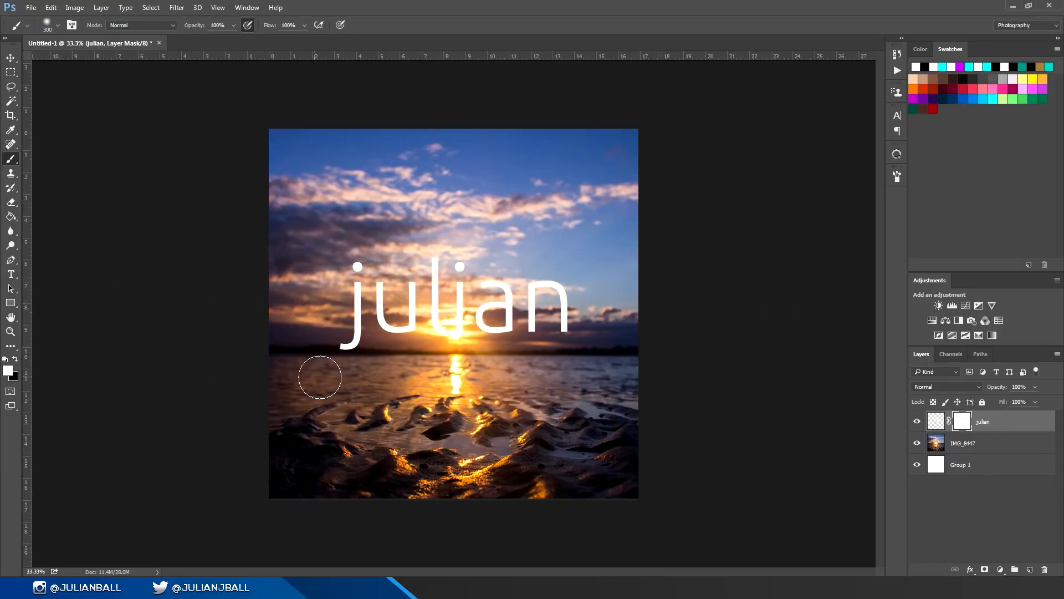
{"action": "key", "text": "x"}
{"action": "key", "text": "x"}
{"action": "key", "text": "x"}
{"action": "key", "text": "x"}
{"action": "key", "text": "x"}
{"action": "mouse_move", "coordinate": [264, 307]}
{"action": "left_mouse_down"}
{"action": "mouse_move", "coordinate": [691, 299]}
{"action": "mouse_move", "coordinate": [137, 312]}
{"action": "mouse_move", "coordinate": [637, 306]}
{"action": "left_mouse_up"}
{"action": "key", "text": "x"}
Step: Open the Save As options, examine the available file formats such as PSD and PNG, and cancel without saving
{"action": "key", "text": "ctrl+s"}
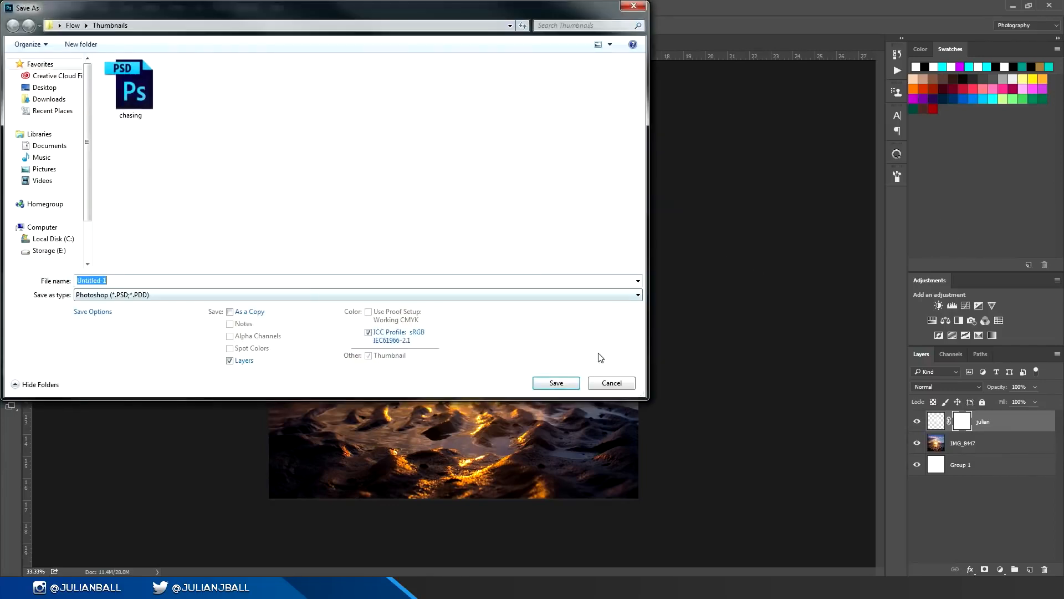
{"action": "left_click", "coordinate": [614, 387]}
{"action": "key", "text": "ctrl+s"}
{"action": "left_click", "coordinate": [166, 296]}
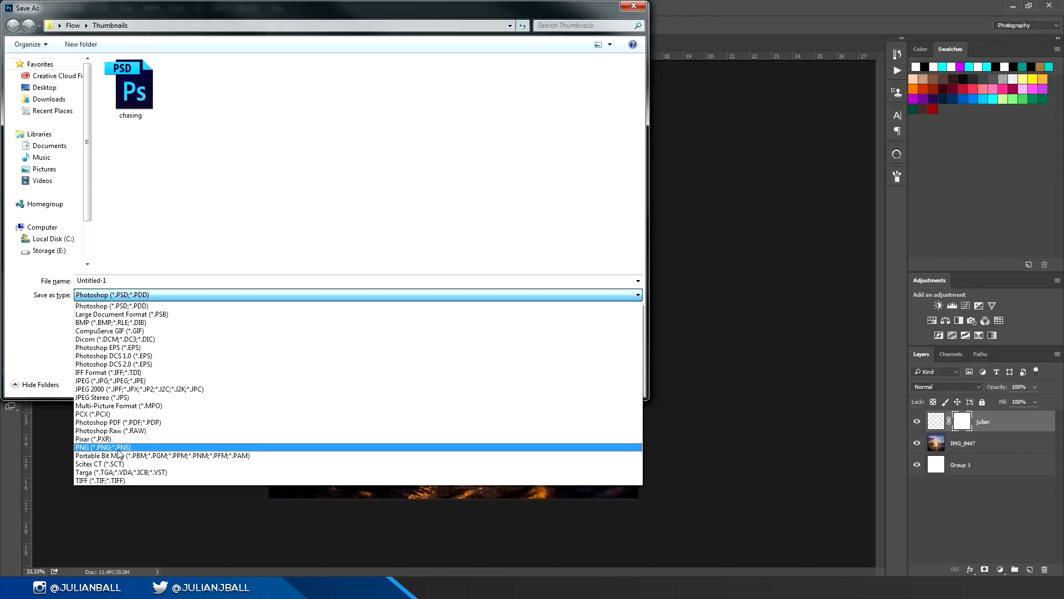
{"action": "left_click", "coordinate": [634, 6]}
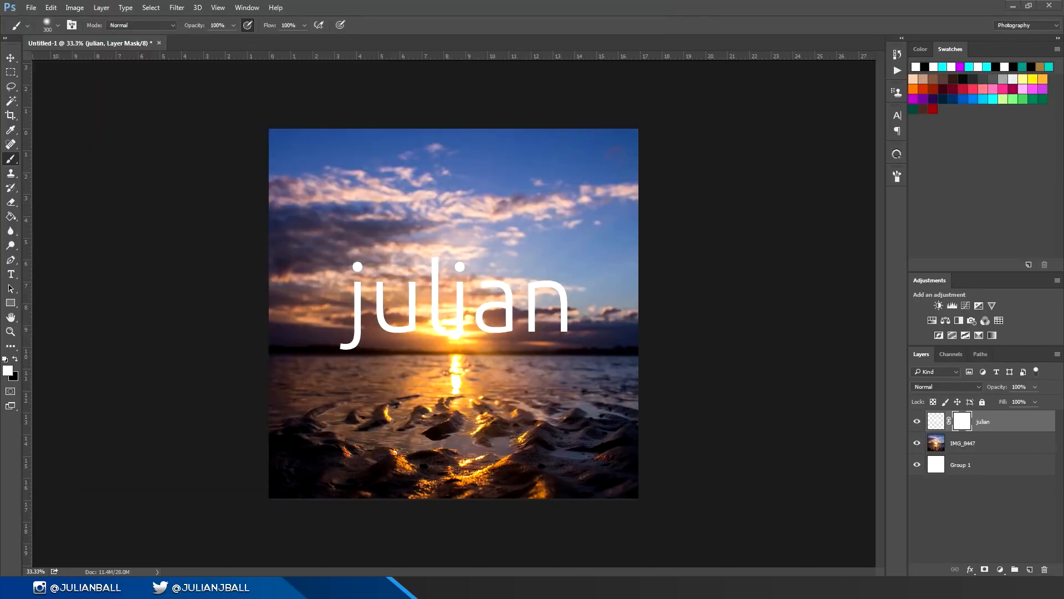